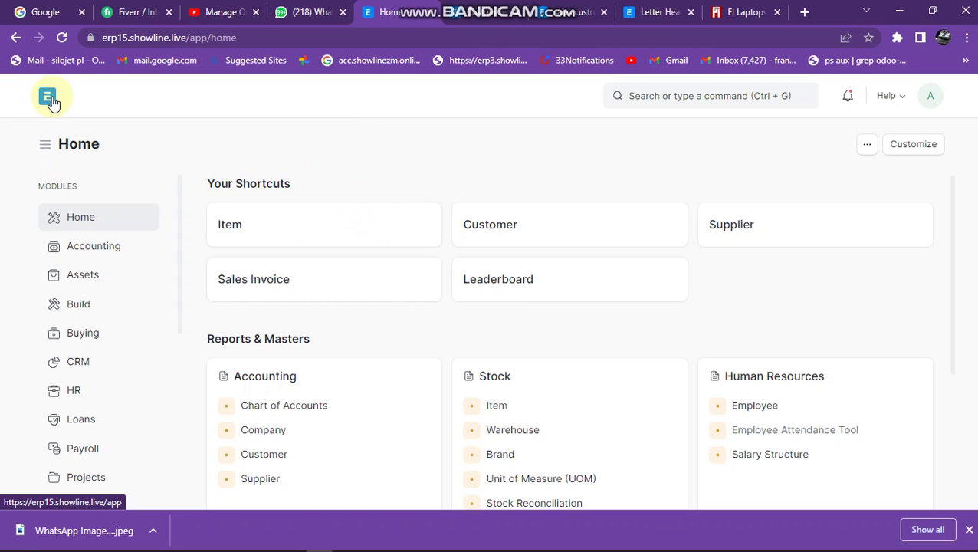
Open the Sales Invoice list from the Home shortcut and add a new sales invoice.
left_click(52, 103)
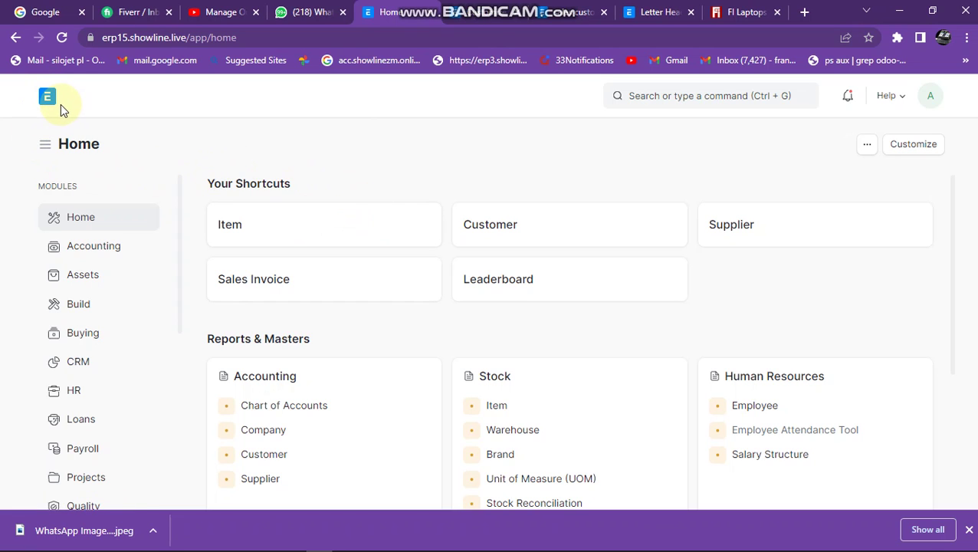
left_click(307, 296)
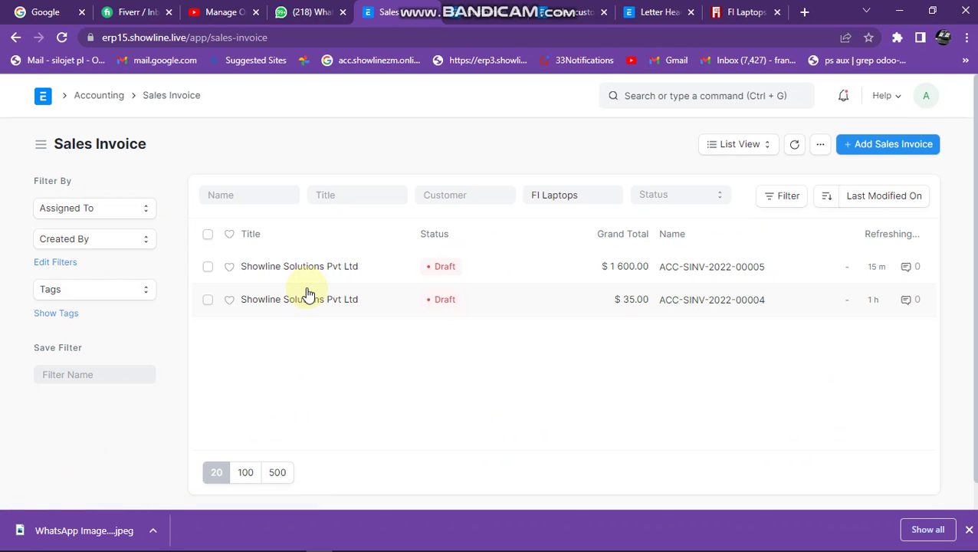
left_click(911, 151)
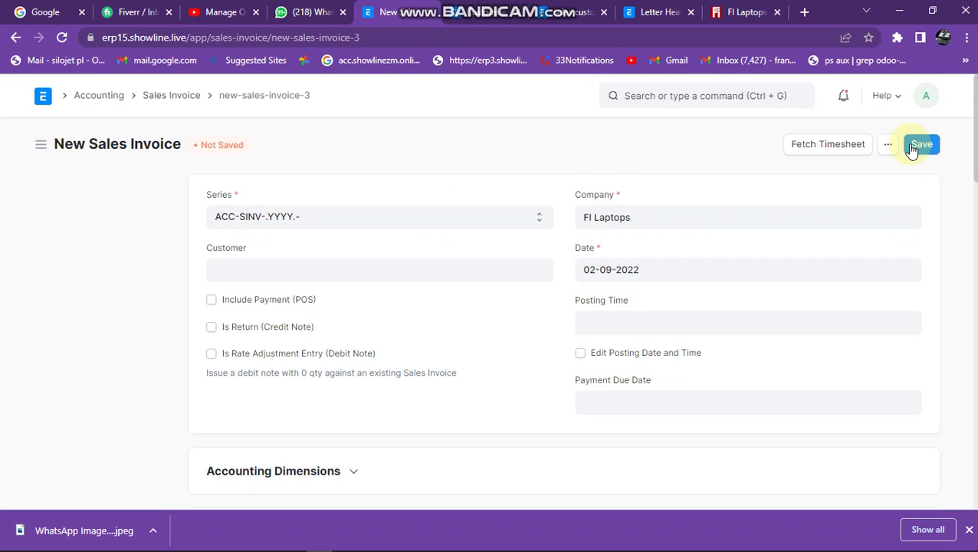
Browse the customer suggestions, then enter SPAR ZIMBAWE as the invoice's customer.
left_click(292, 267)
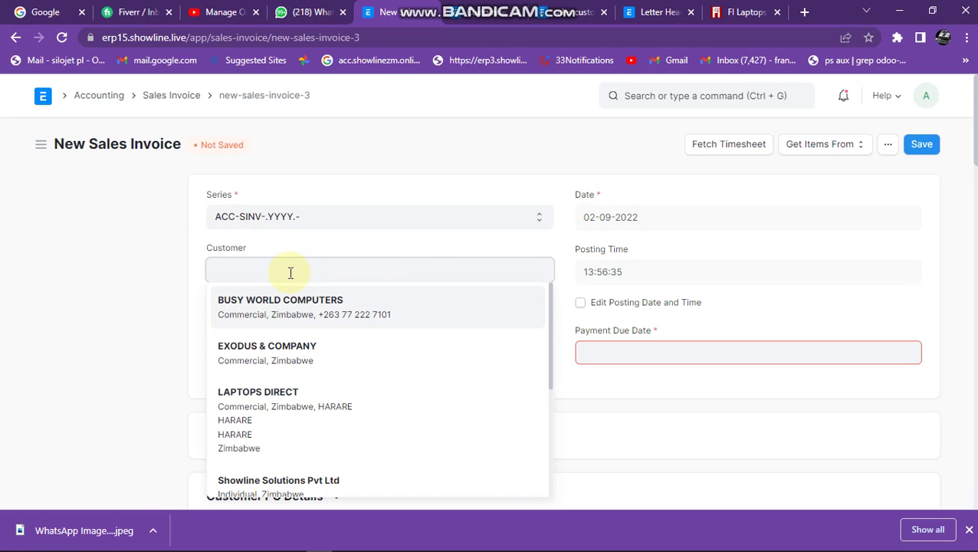
scroll(286, 328, "down", 3)
scroll(287, 328, "up", 1)
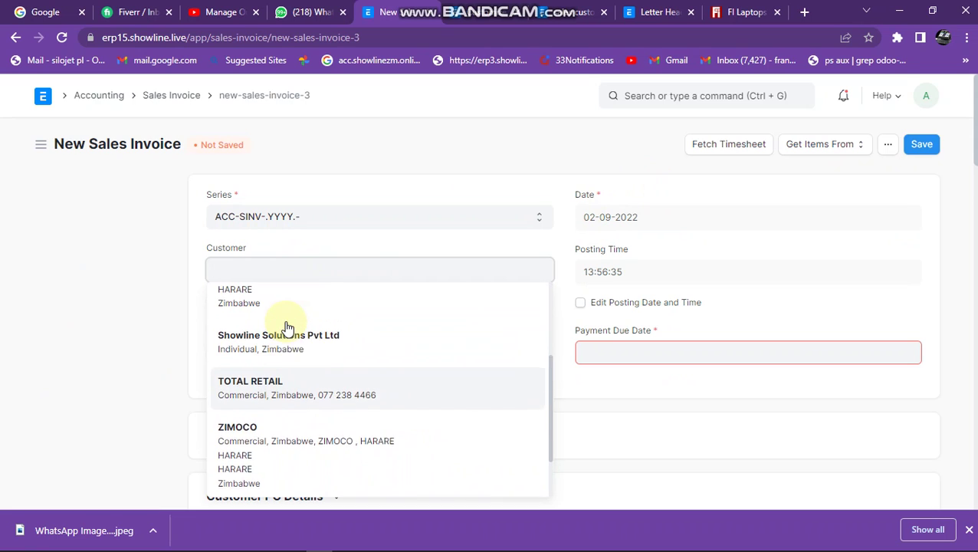
scroll(285, 328, "up", 3)
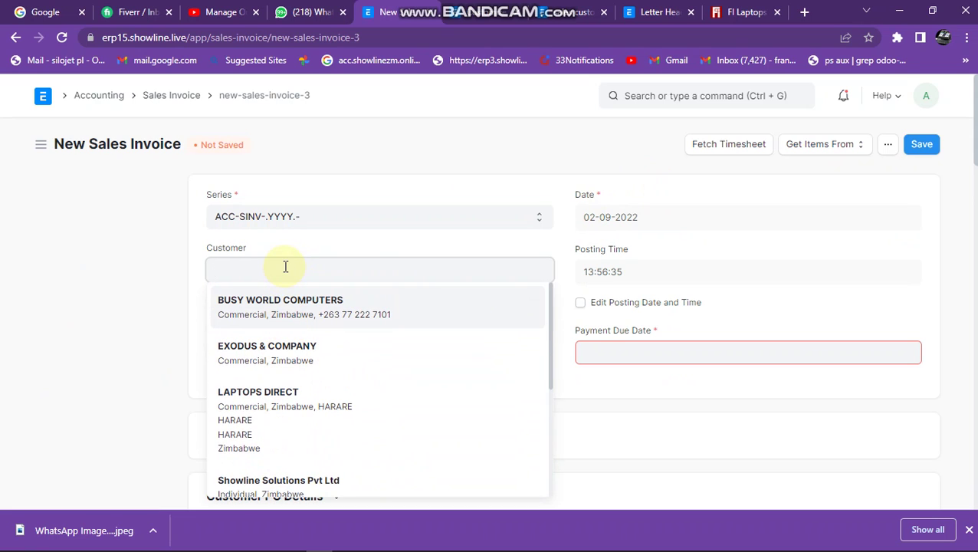
type("PAR ZIMBAWE")
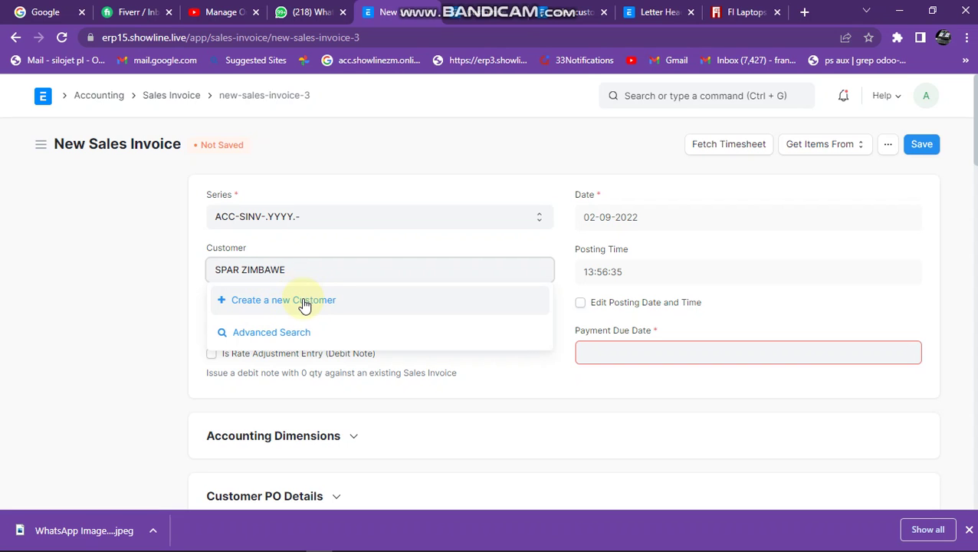
Create SPAR ZIMBAWE as a new customer in group Commercial and territory Zimbabwe.
left_click(303, 301)
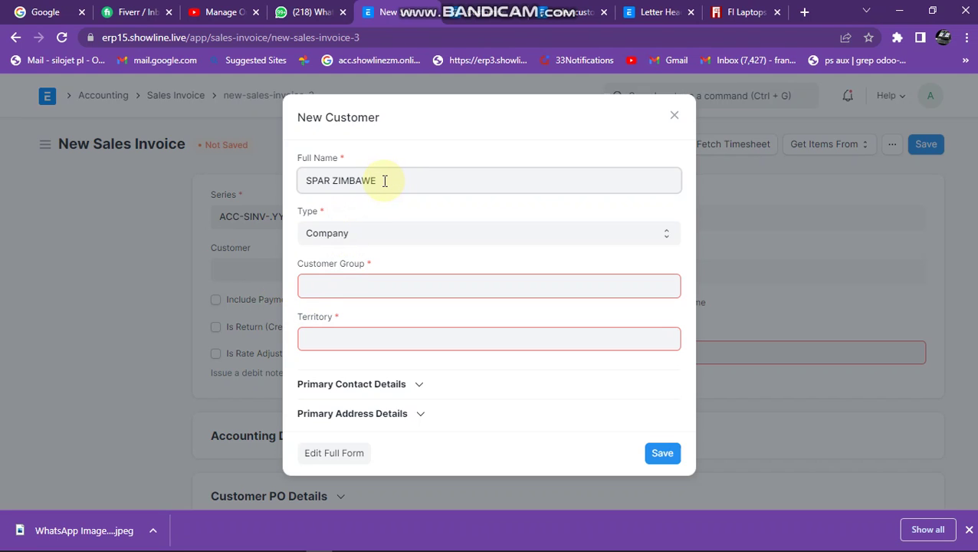
left_click(361, 288)
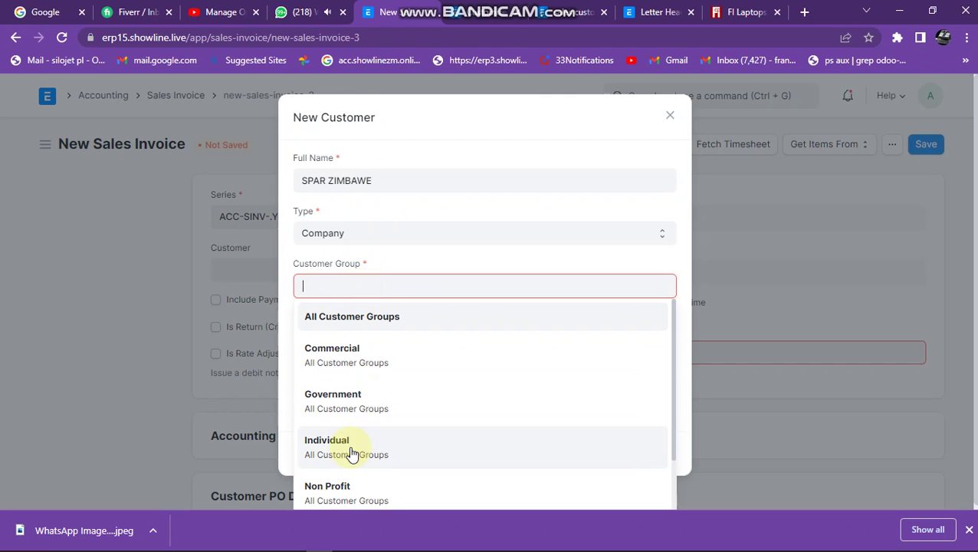
left_click(355, 369)
left_click(366, 341)
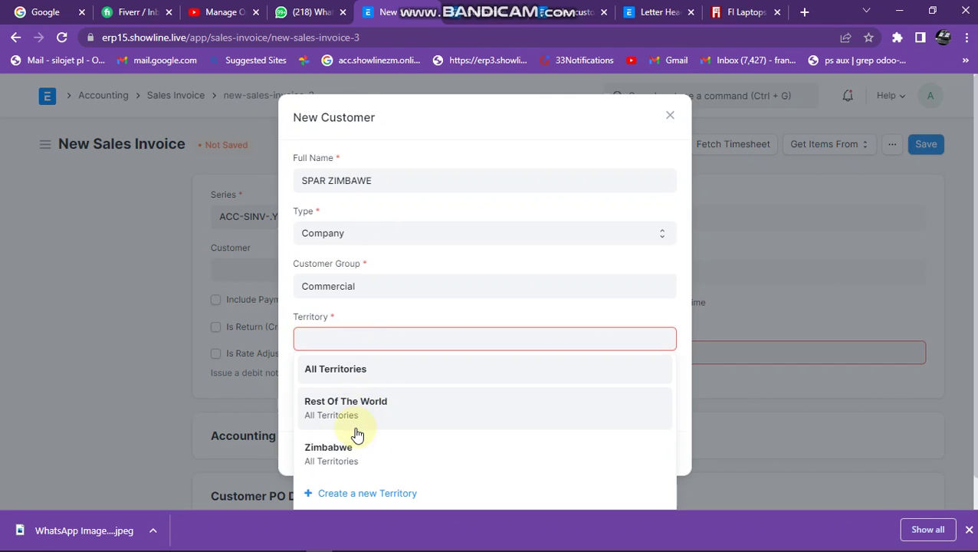
left_click(343, 453)
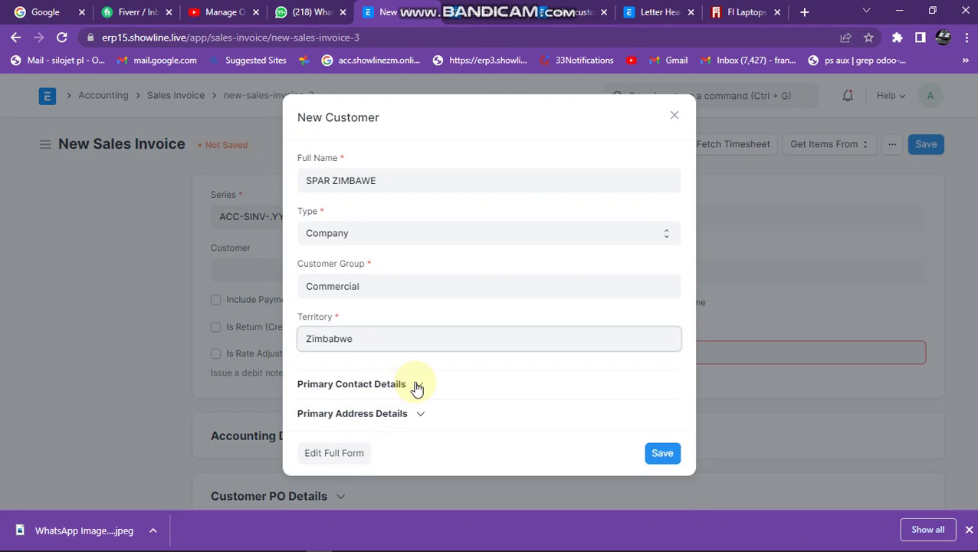
Fill in the primary contact's e-mail address and mobile number.
left_click(415, 386)
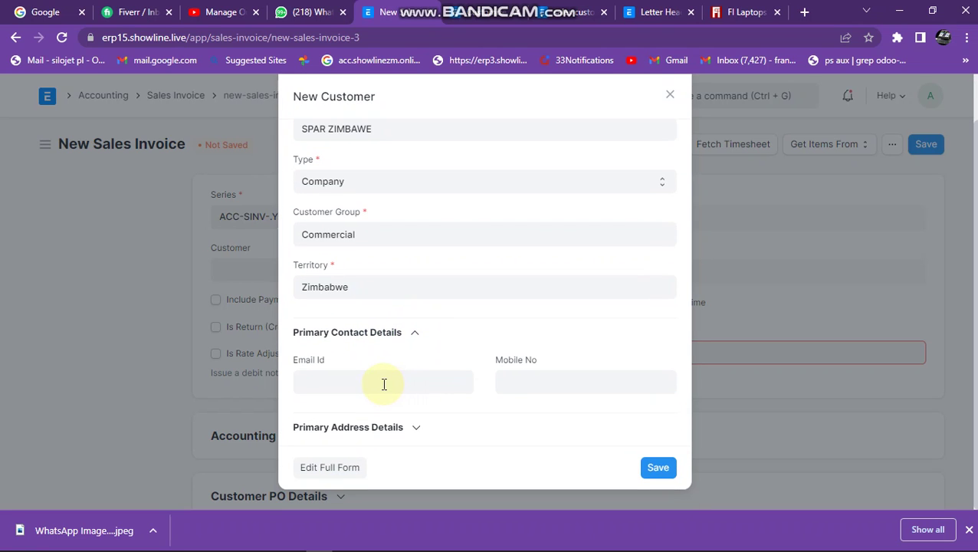
left_click(384, 384)
type("FRA")
key("BackSpace")
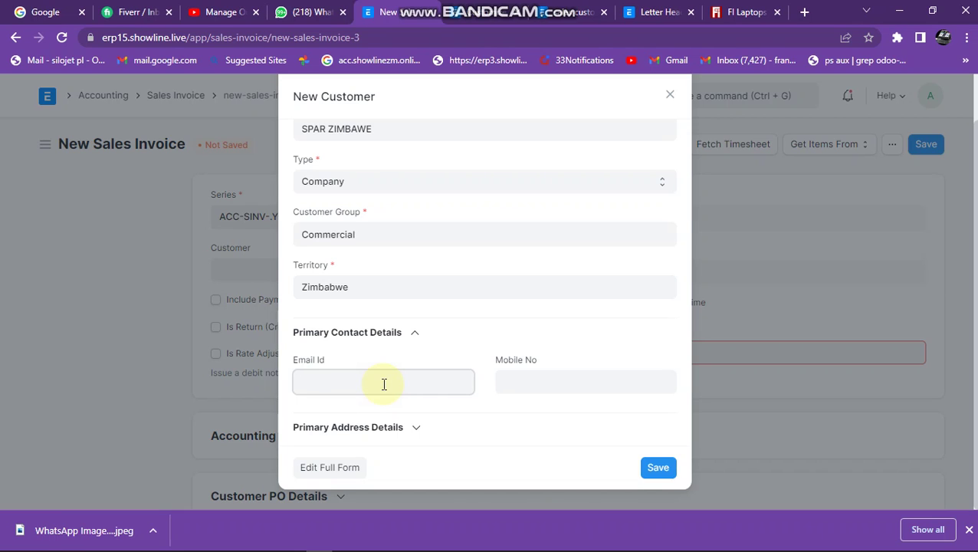
type("info")
type("@")
key("BackSpace")
key("BackSpace")
key("BackSpace")
key("BackSpace")
left_click(561, 376)
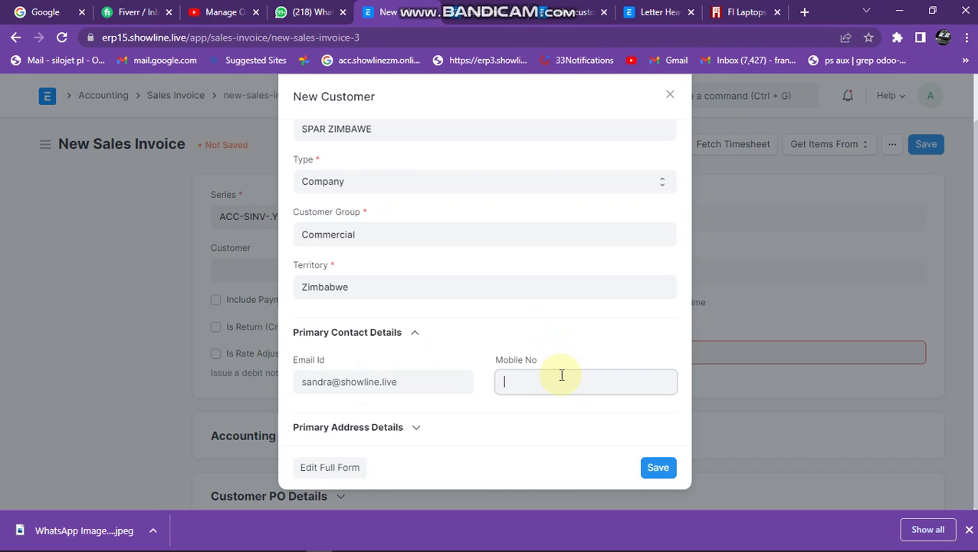
Enter the customer's primary address line and set the city to Harare.
left_click(421, 427)
scroll(421, 427, "down", 2)
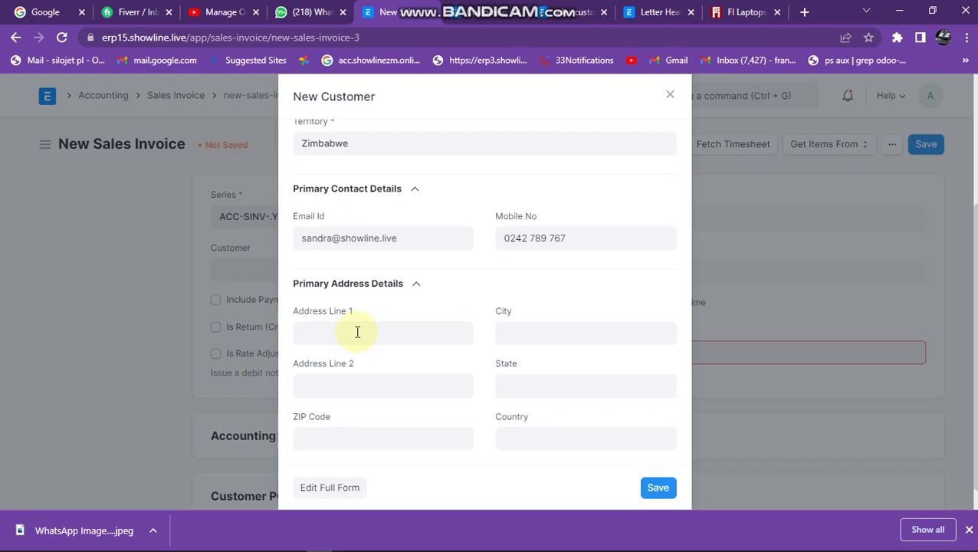
left_click(349, 304)
type("n")
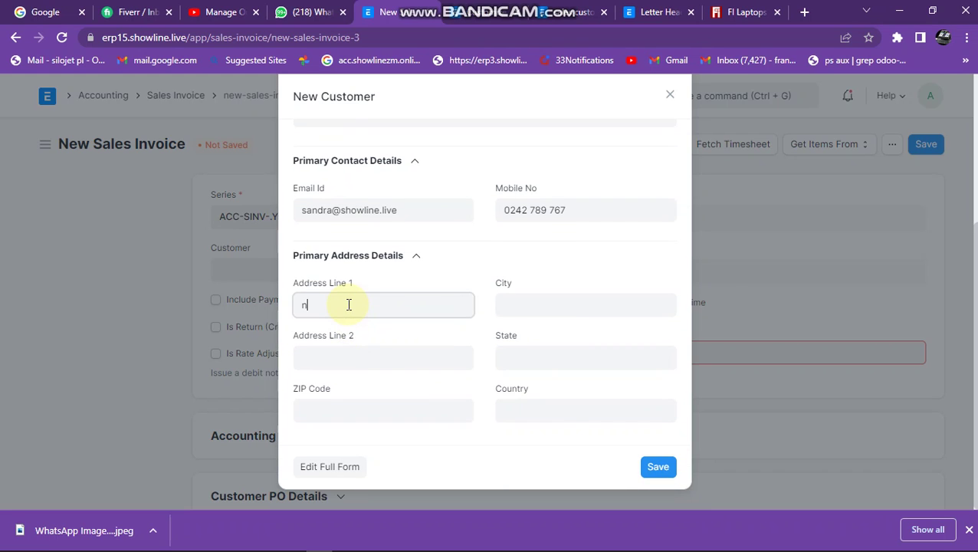
type("umber")
type(" 67")
type(" harra")
type(" H")
type("arare")
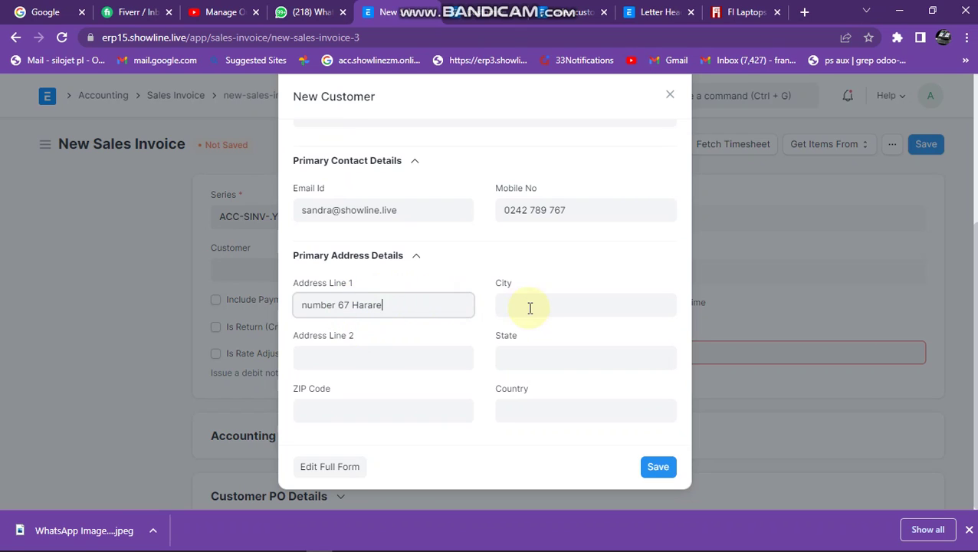
left_click(530, 308)
type("Har")
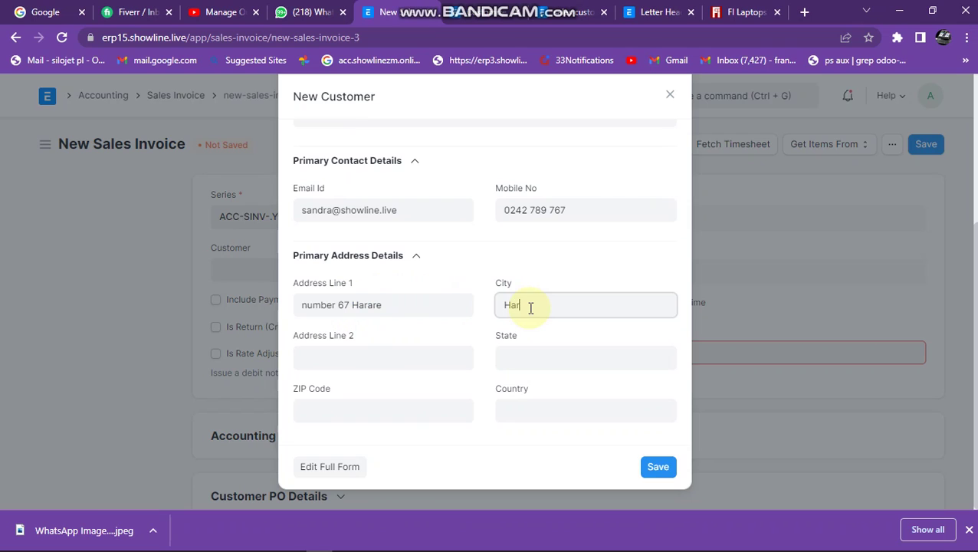
type("are")
Set the customer's address country to Zimbabwe and review the dialog.
left_click(365, 362)
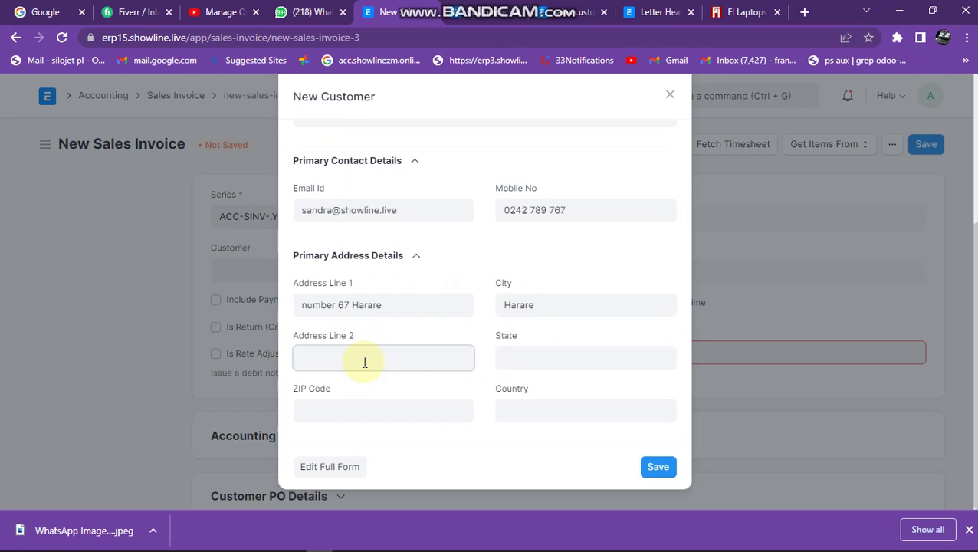
type("Harare")
left_click(528, 409)
type("zim")
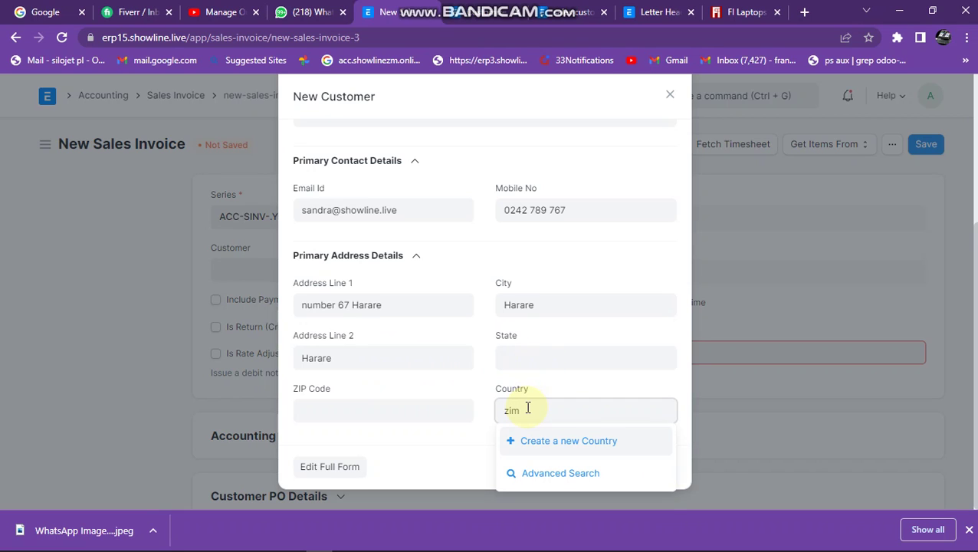
type("bawe")
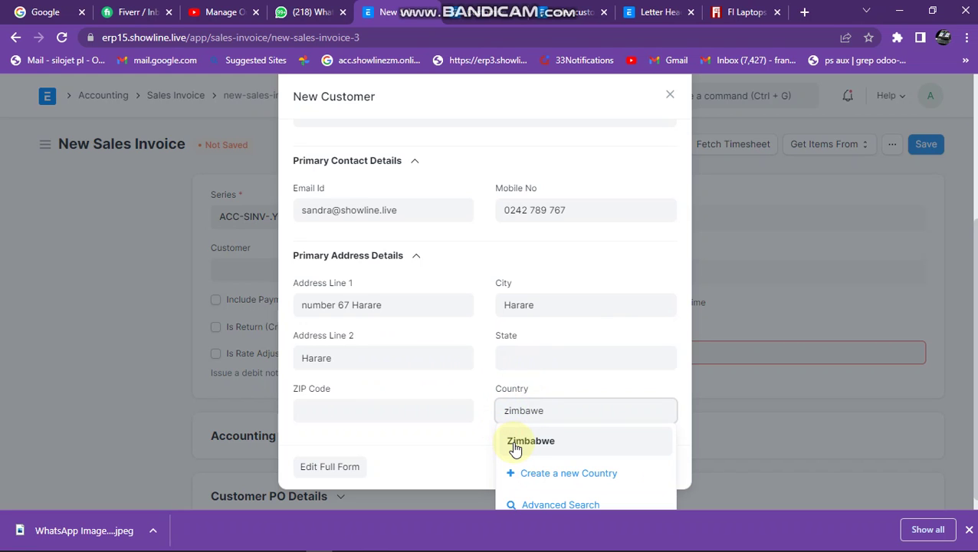
left_click_drag(537, 411, 430, 388)
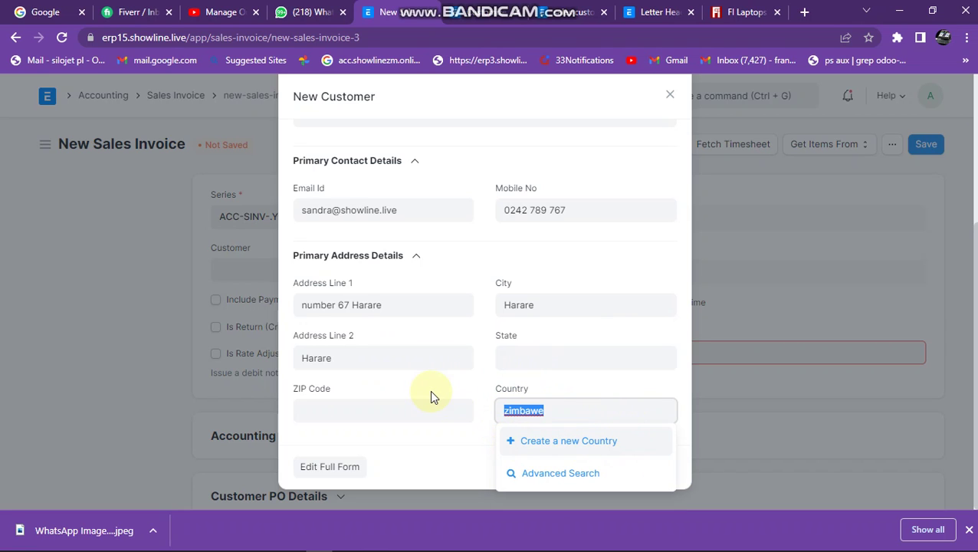
type("zim")
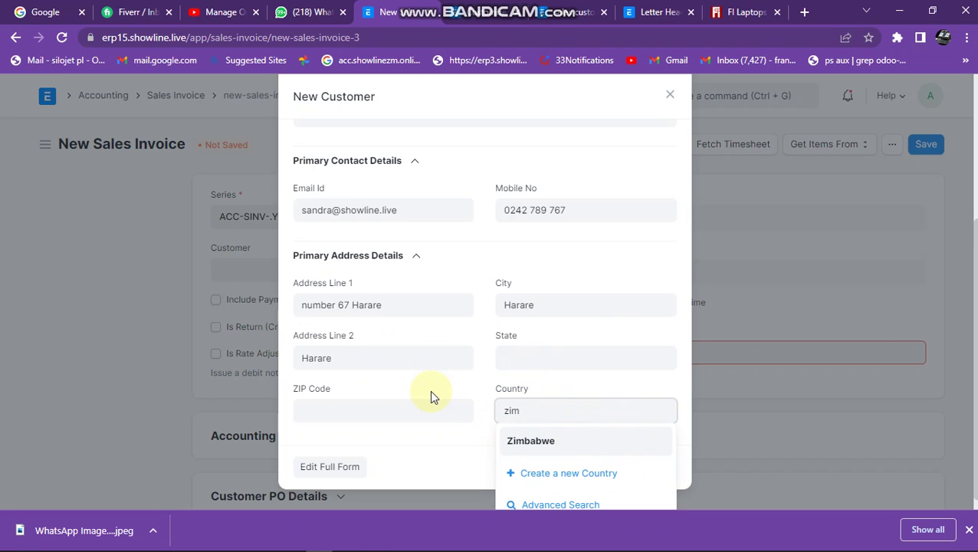
left_click(528, 439)
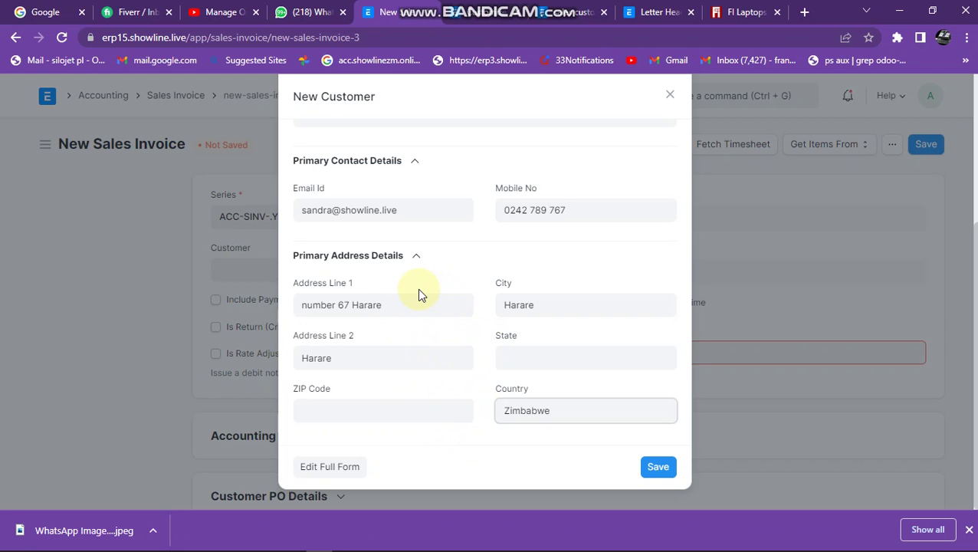
scroll(449, 305, "up", 2)
scroll(448, 305, "down", 2)
scroll(614, 338, "up", 2)
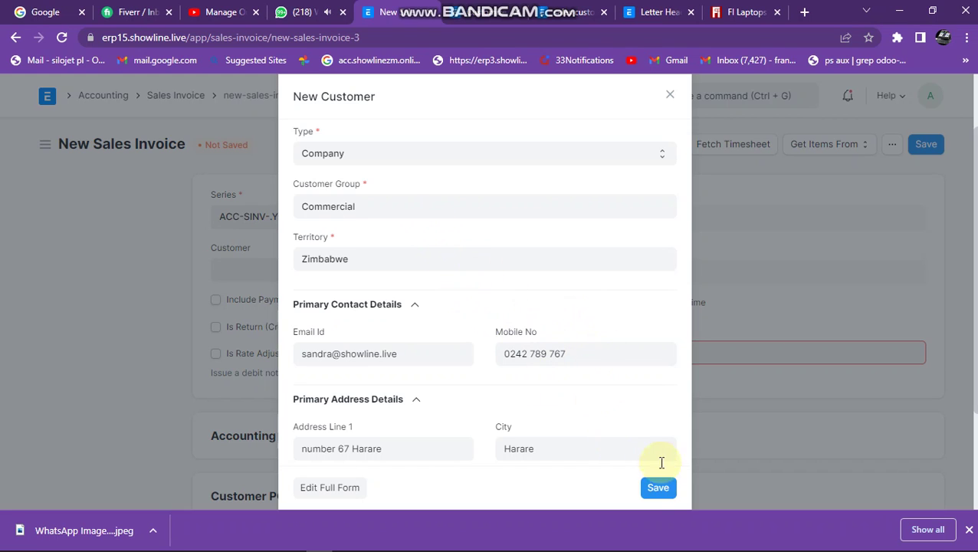
Save the new customer and backdate the invoice posting date to 30-08-2022.
left_click(658, 488)
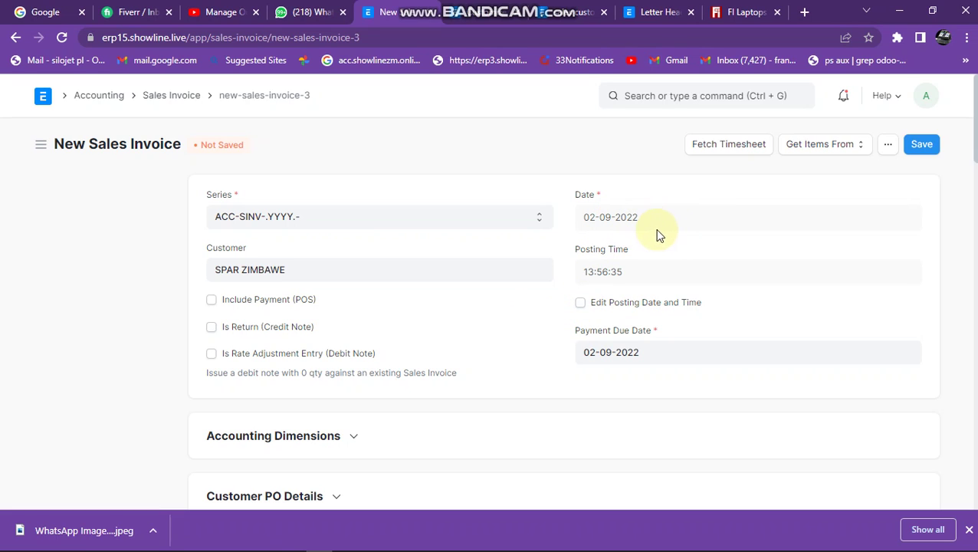
left_click(580, 303)
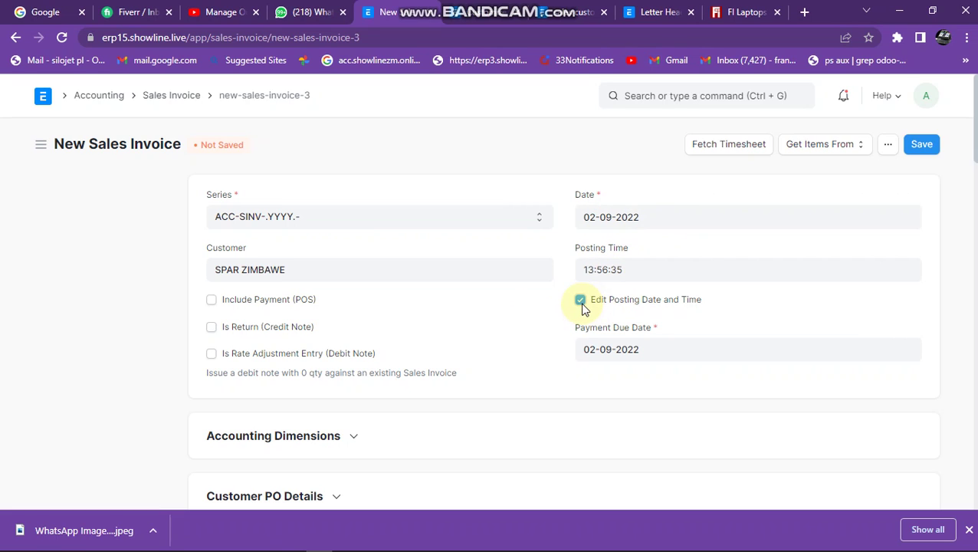
left_click(652, 214)
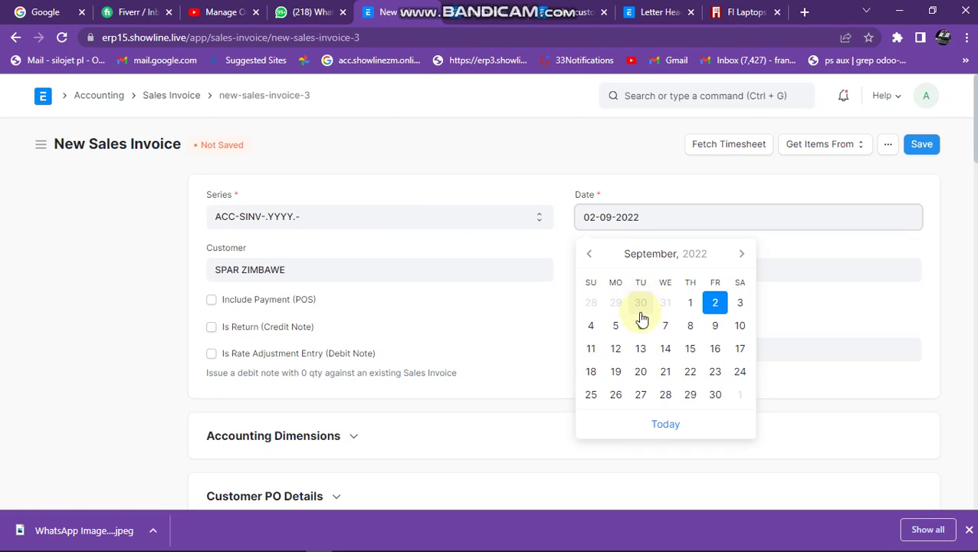
left_click(641, 307)
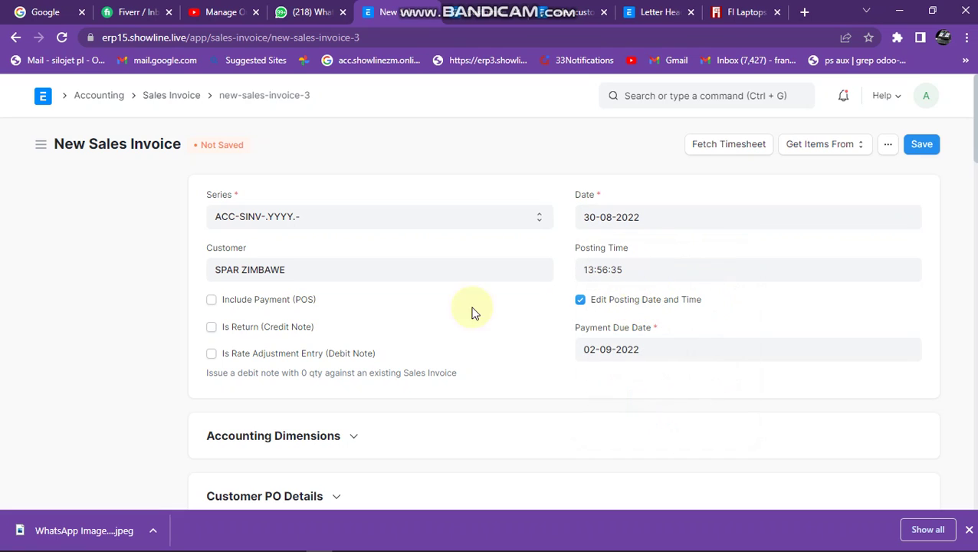
Enable Include Payment (POS) and fill in the POS Profile.
left_click(222, 302)
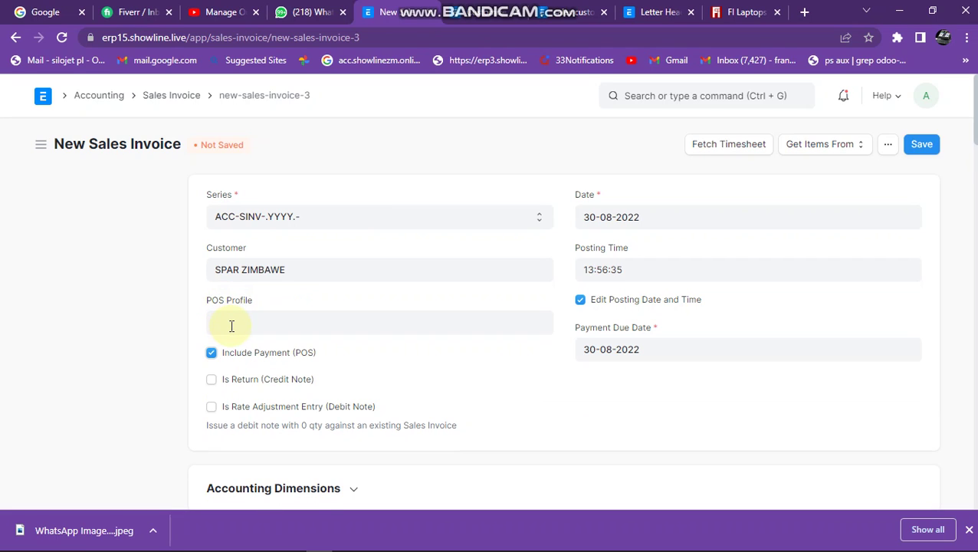
left_click(233, 326)
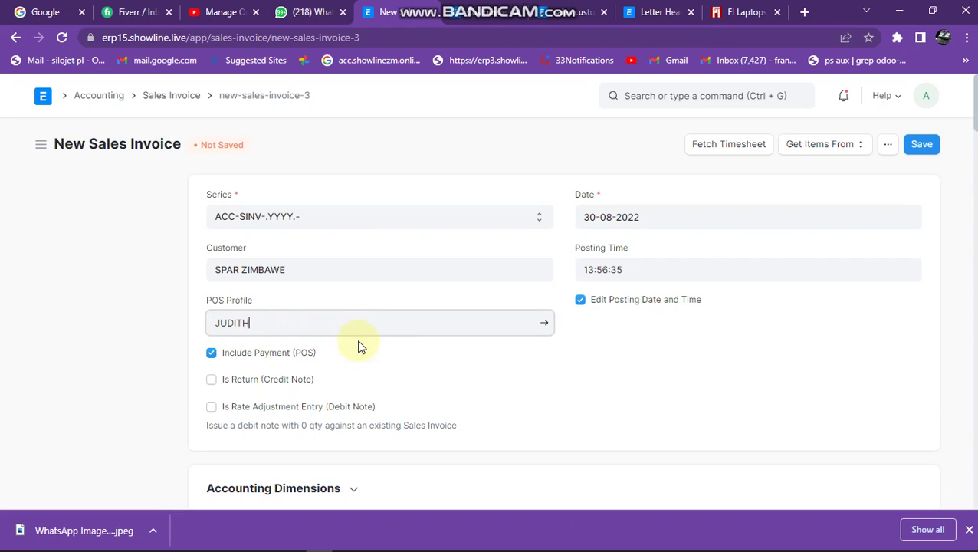
left_click(323, 339)
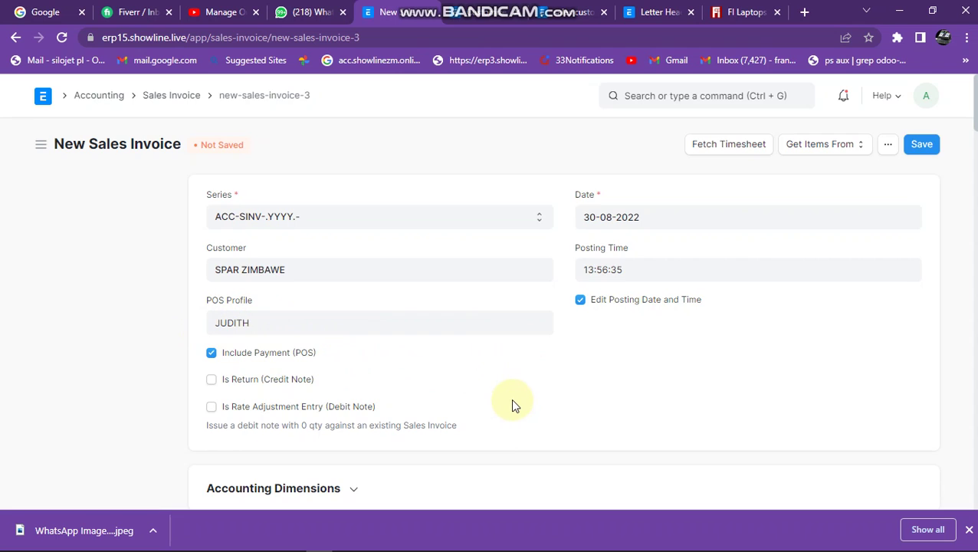
scroll(516, 404, "down", 6)
Add 2 × 1040- NAVY BLUE Carry Case 15.6INCH at $35 as the first item.
scroll(513, 404, "down", 3)
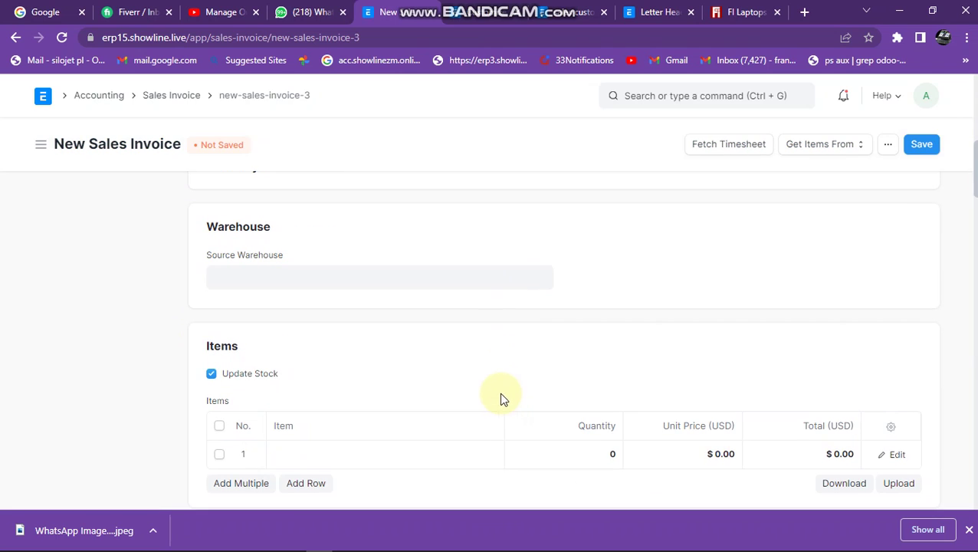
left_click(353, 317)
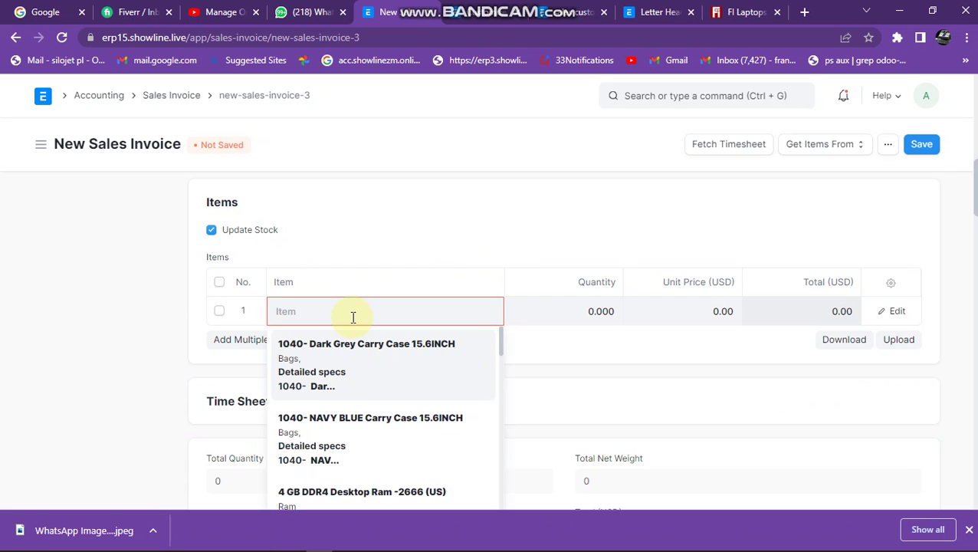
type("na")
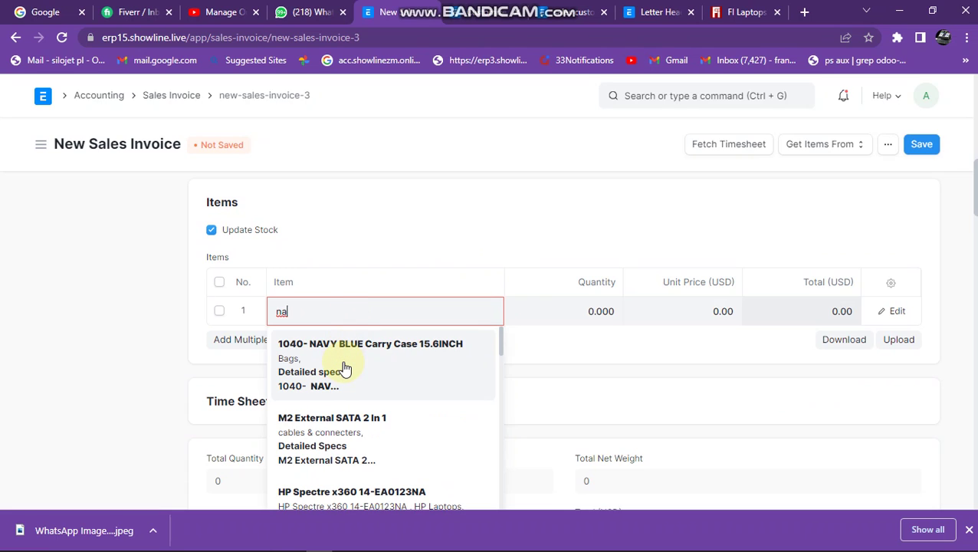
left_click(344, 368)
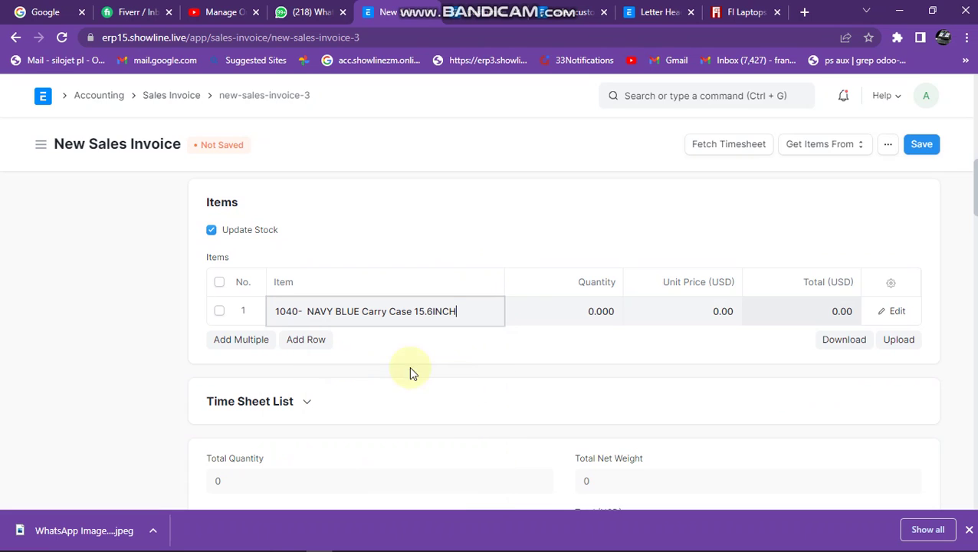
left_click(592, 307)
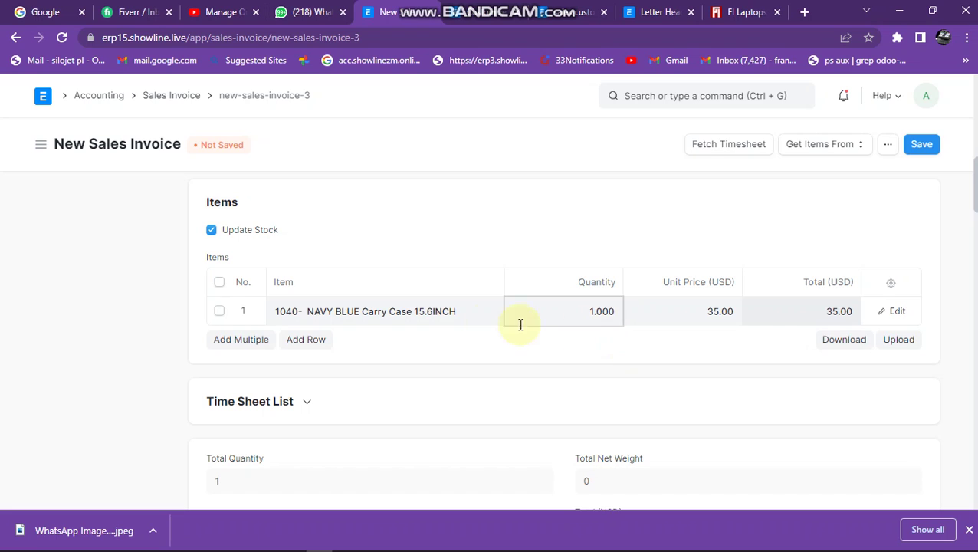
left_click_drag(579, 309, 616, 309)
type("2")
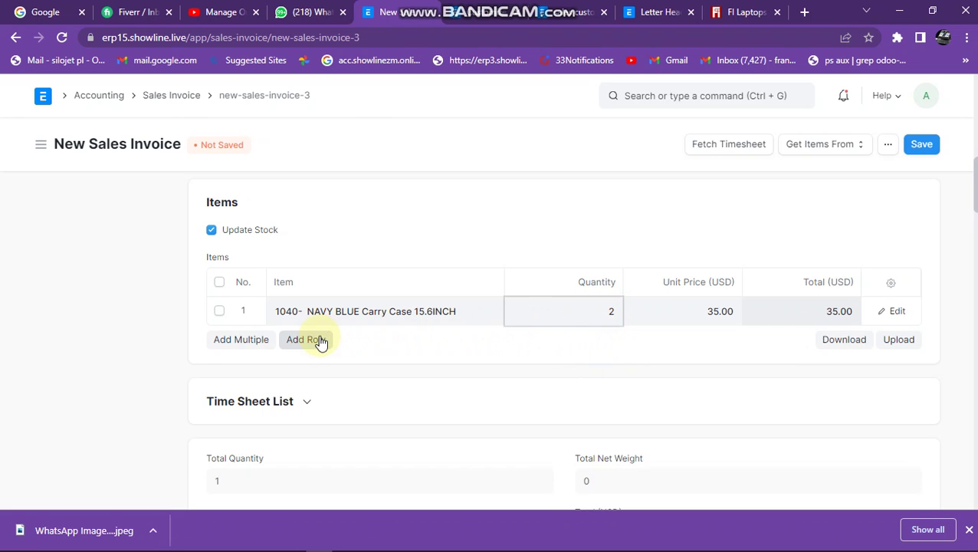
Add a second item row and search for 'hp'.
left_click(320, 340)
left_click(317, 341)
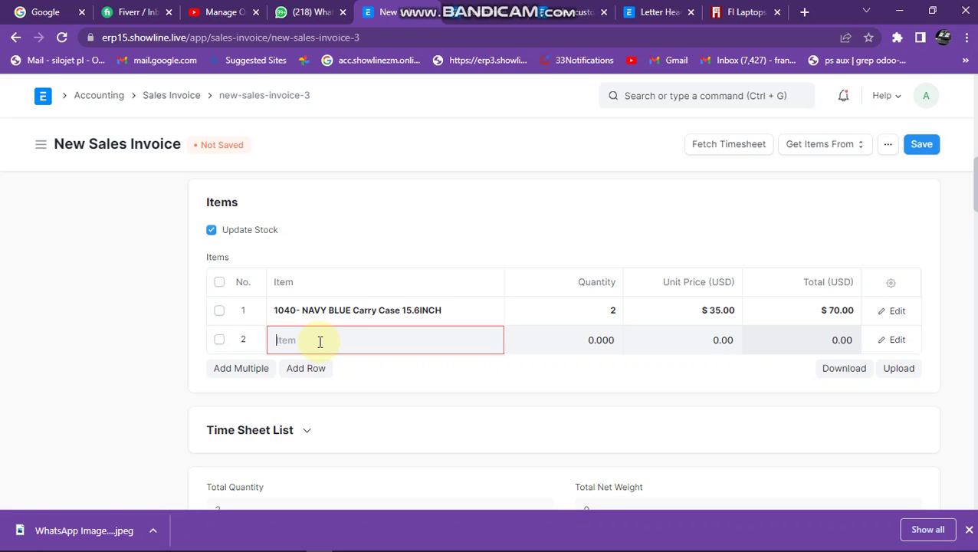
type("hp")
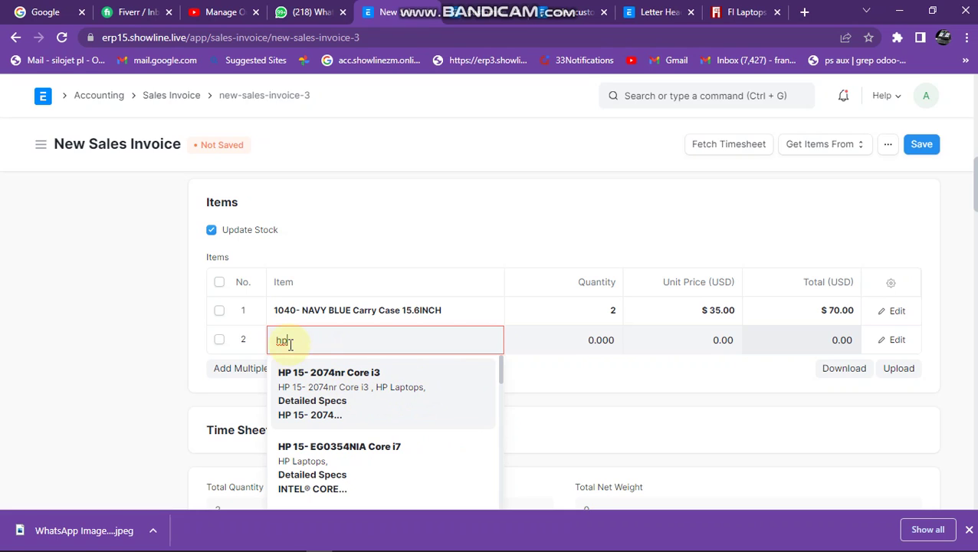
left_click(364, 407)
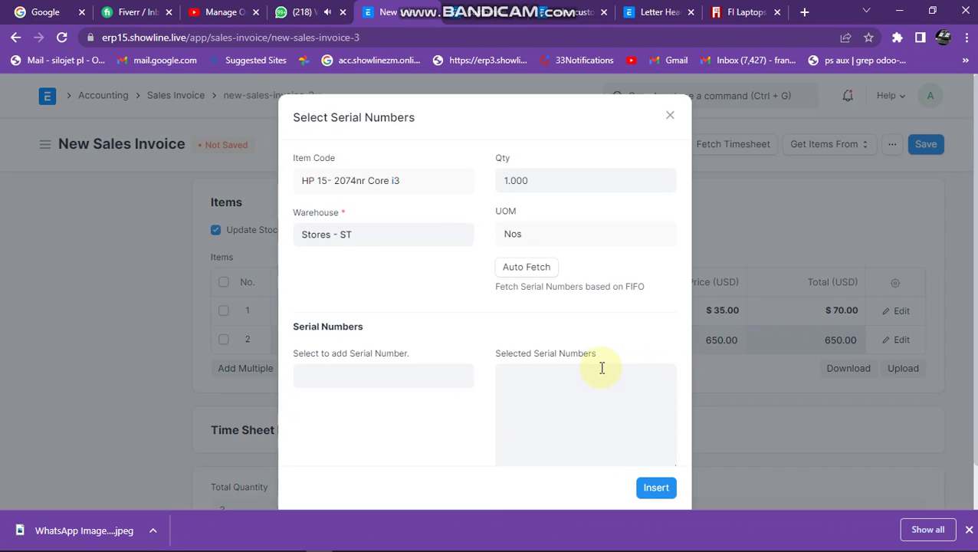
scroll(527, 385, "down", 1)
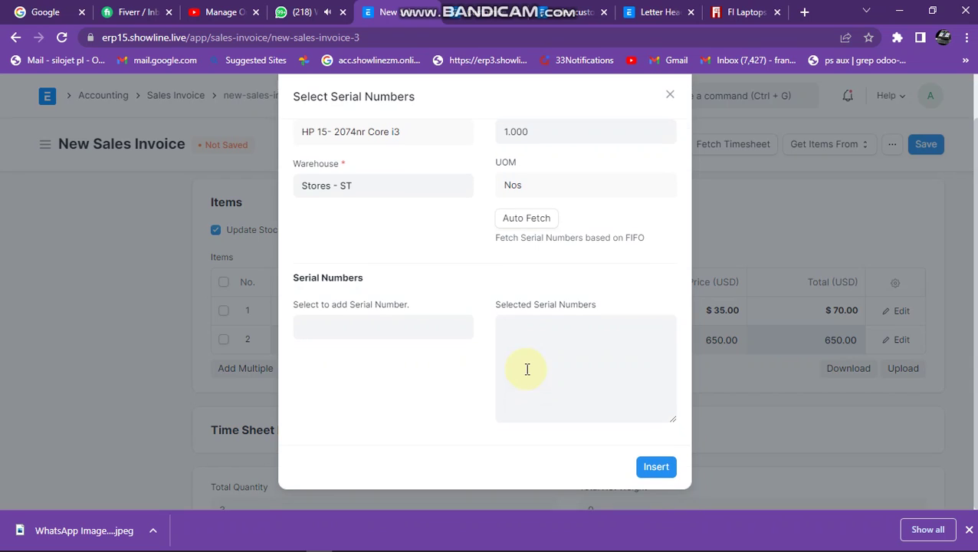
left_click(528, 348)
left_click(353, 328)
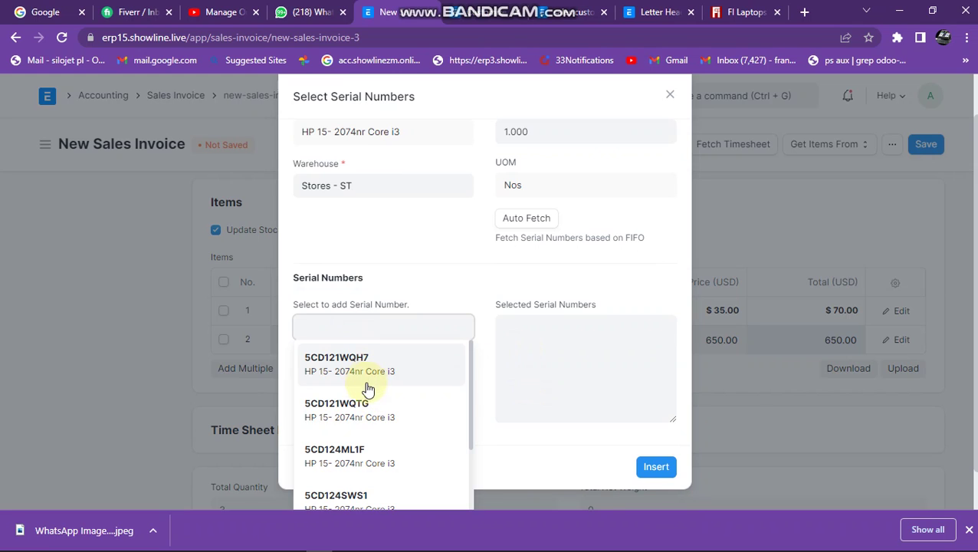
scroll(365, 388, "down", 2)
scroll(366, 391, "down", 2)
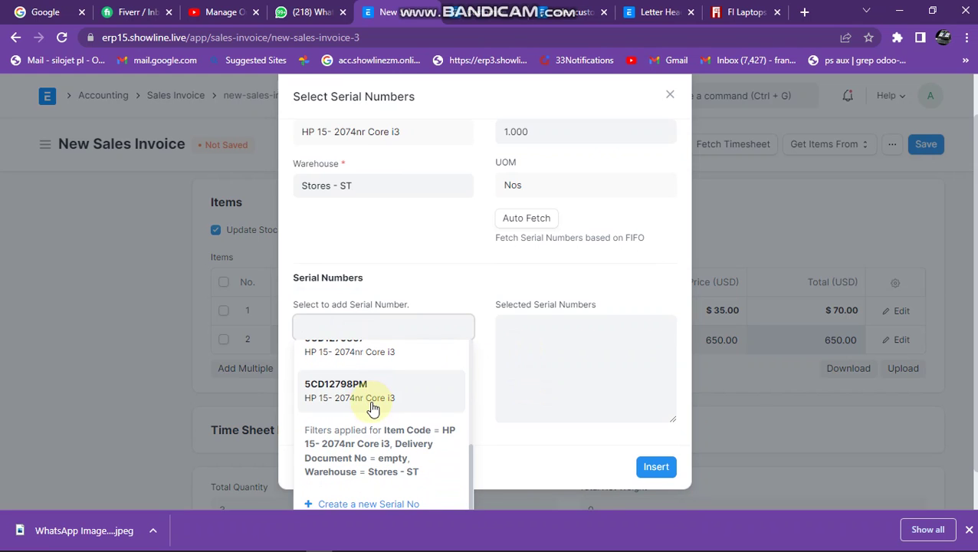
scroll(373, 408, "up", 4)
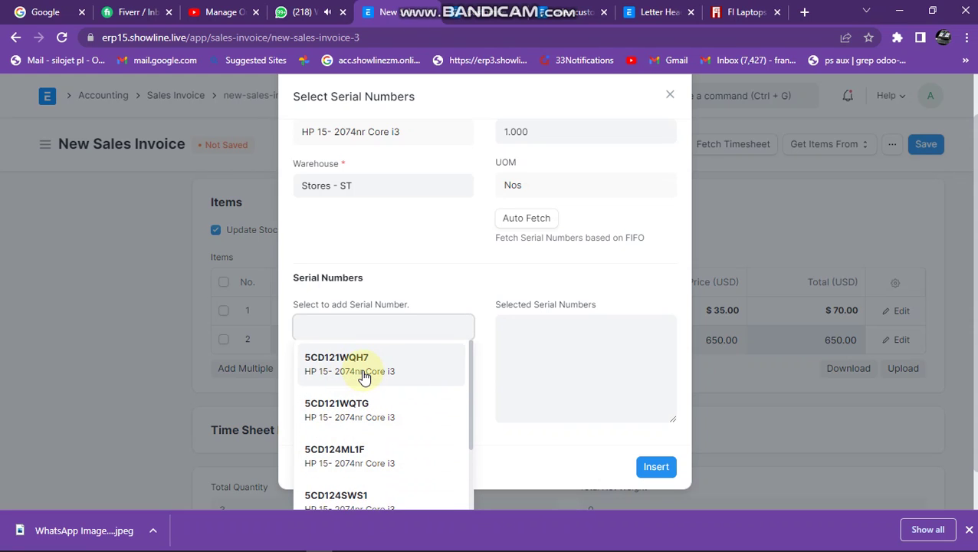
left_click(363, 373)
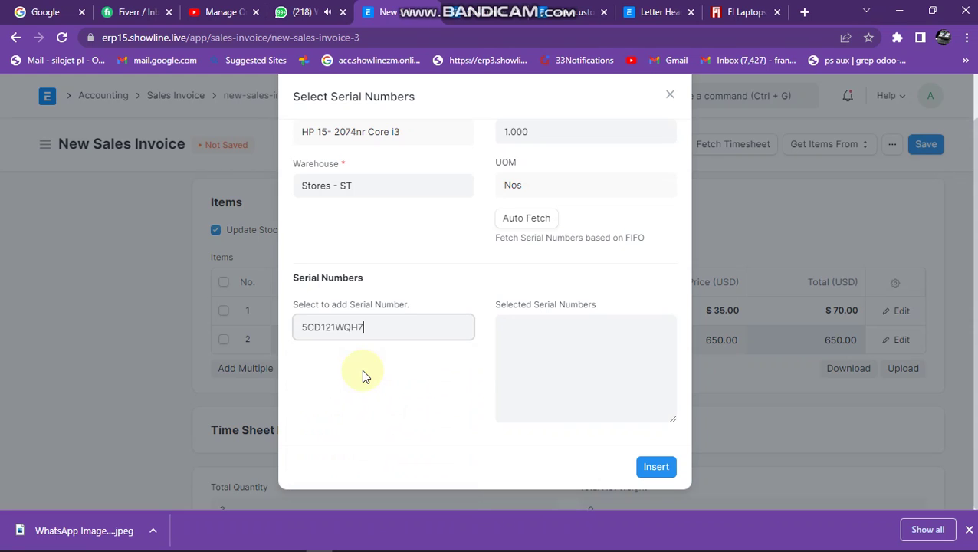
left_click(655, 467)
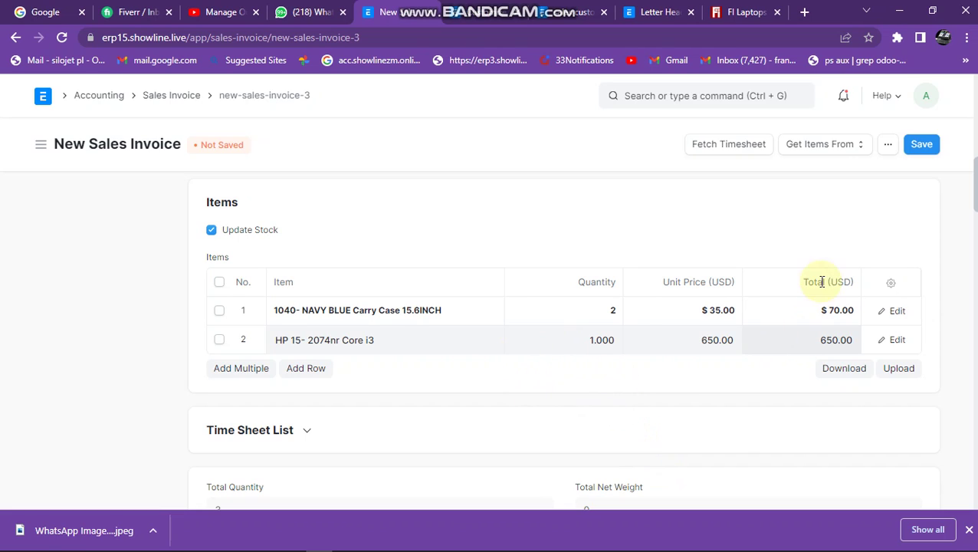
Set the Cash payment row amount to 720.00 and save the invoice as Draft.
scroll(764, 351, "down", 10)
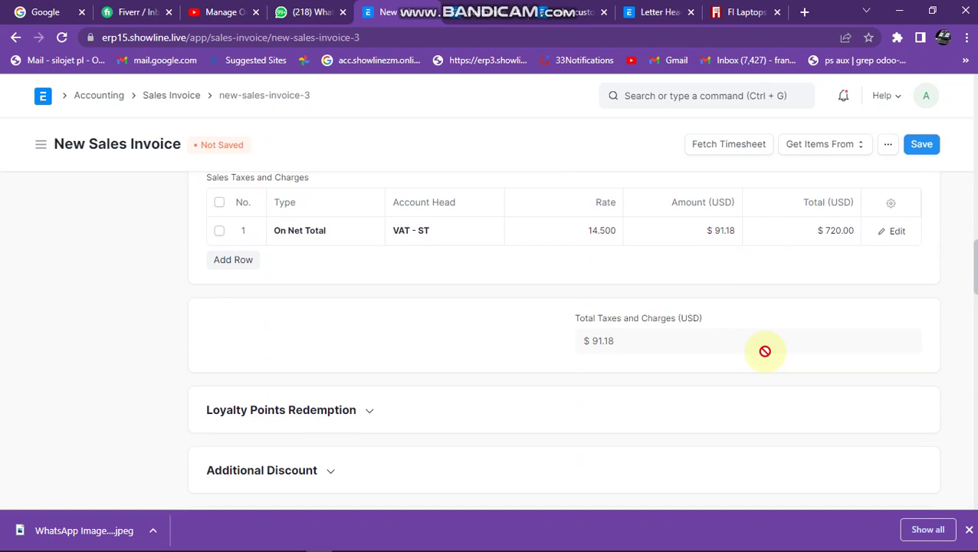
scroll(768, 359, "down", 10)
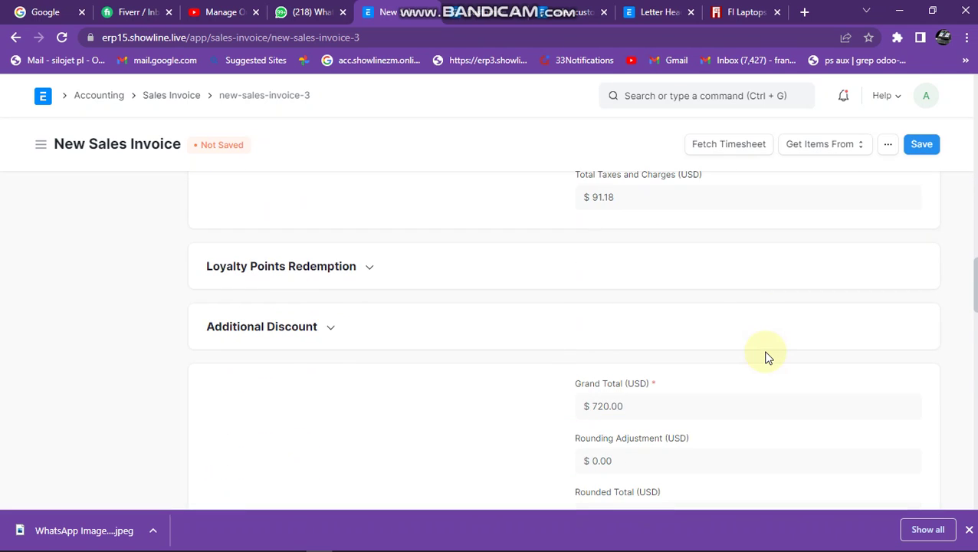
scroll(768, 358, "down", 2)
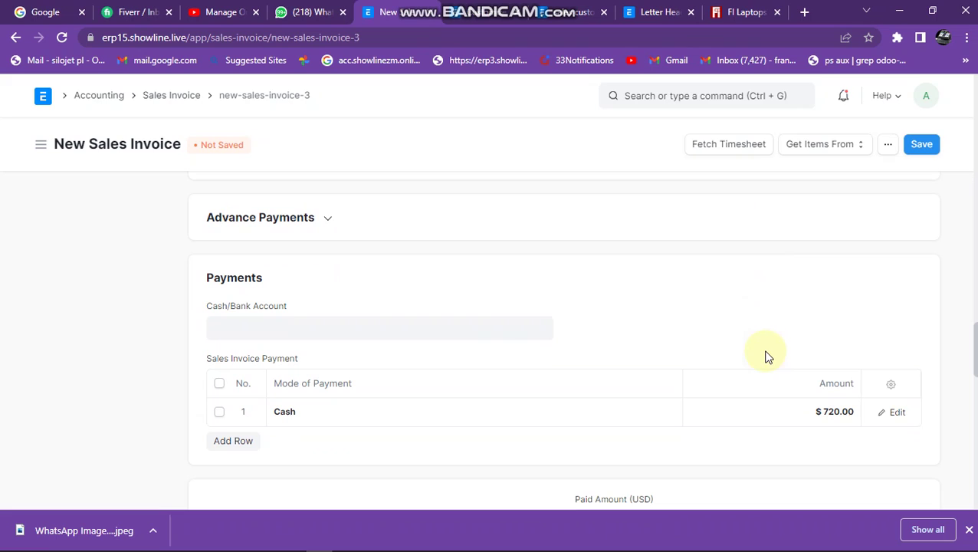
left_click(805, 412)
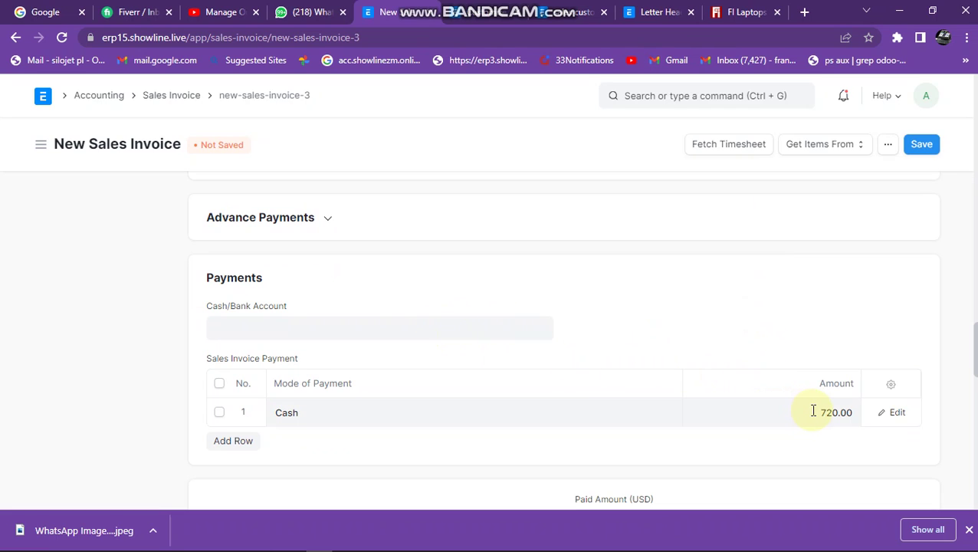
left_click(814, 412)
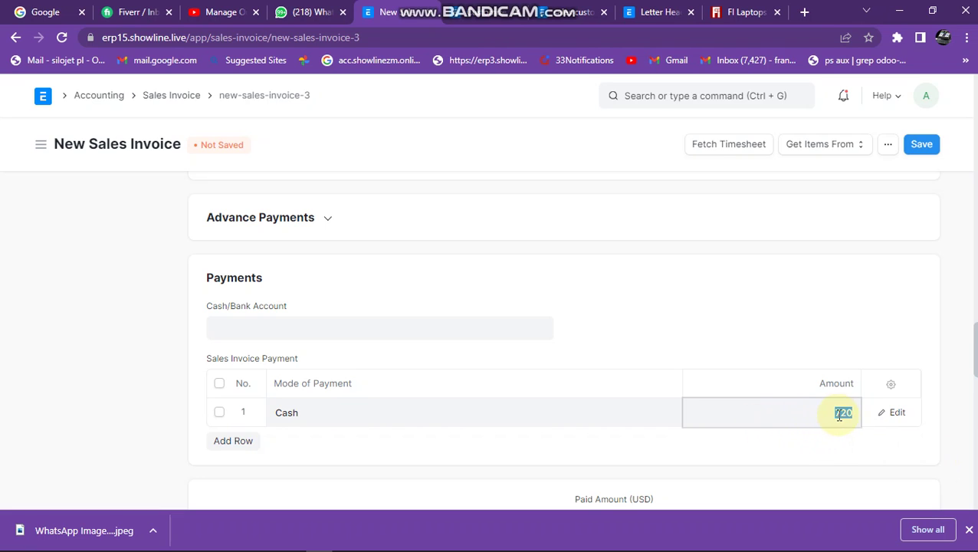
left_click(929, 148)
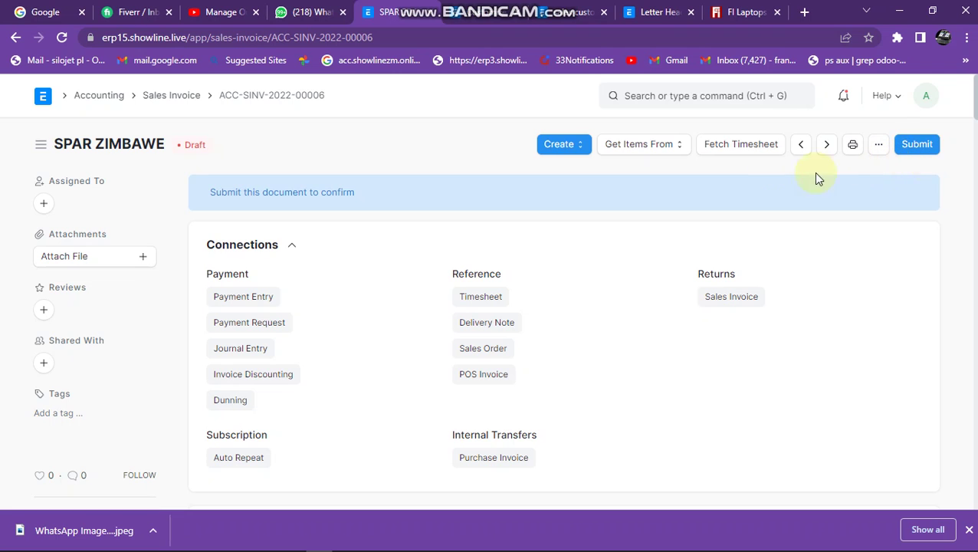
Preview ACC-SINV-2022-00006 with No Letterhead and review the $628.82 net and $91.18 taxes.
left_click(853, 146)
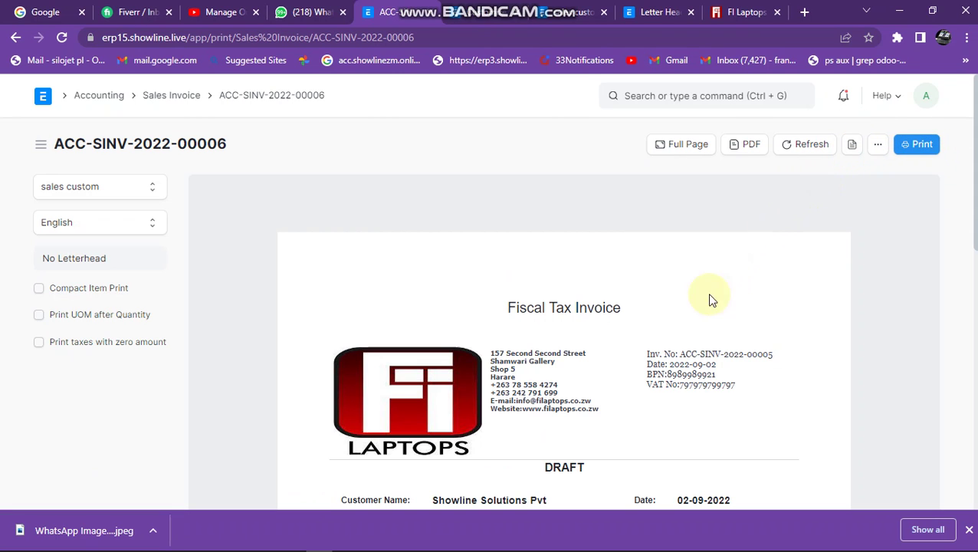
scroll(685, 337, "down", 1)
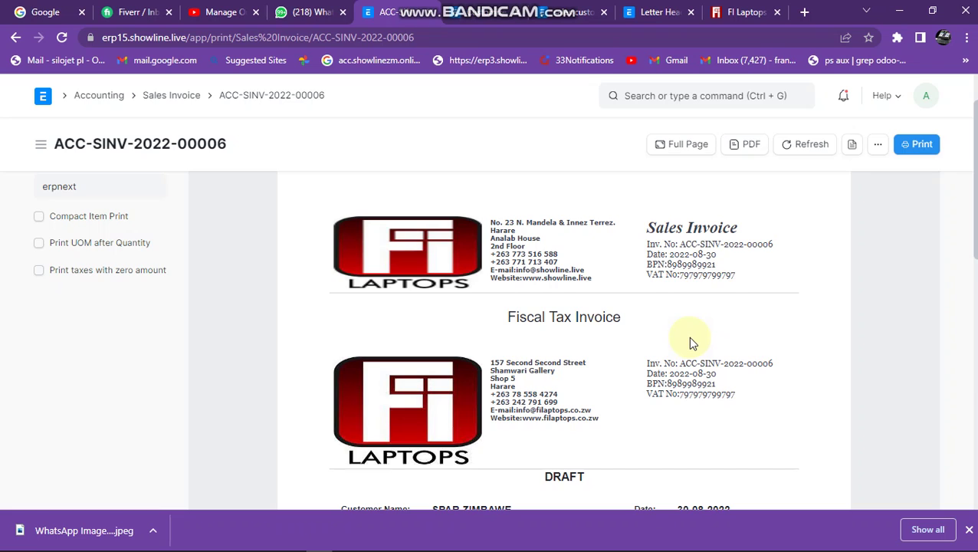
scroll(687, 337, "up", 1)
left_click(51, 261)
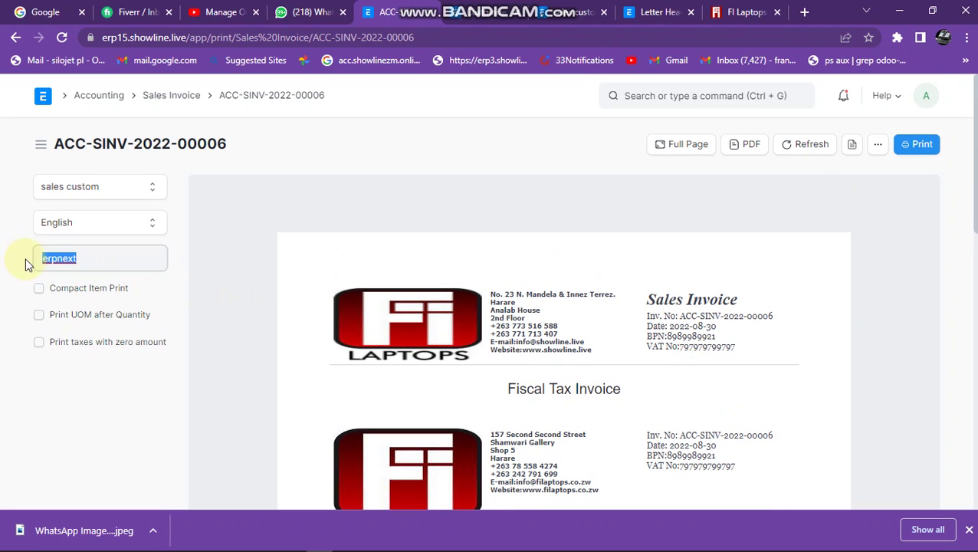
key("BackSpace")
left_click(140, 295)
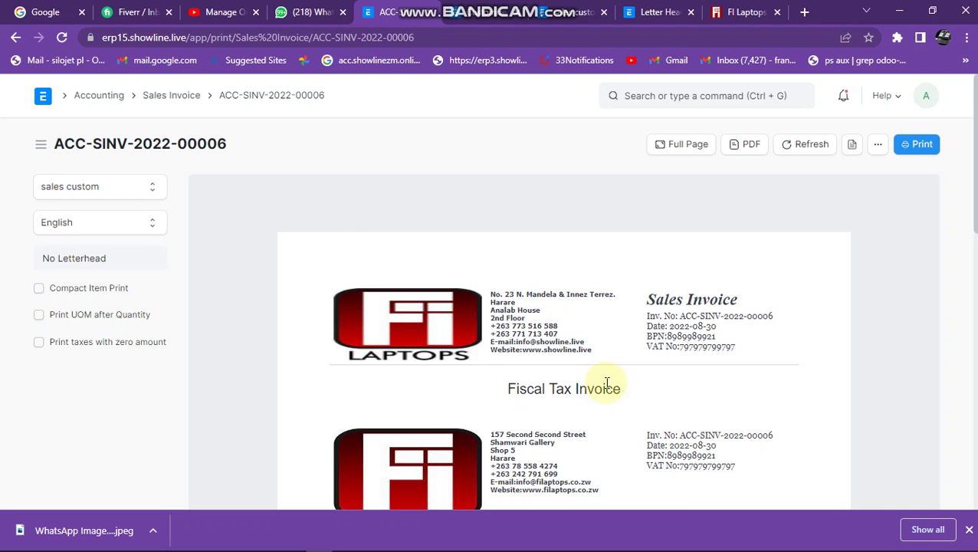
scroll(607, 384, "down", 6)
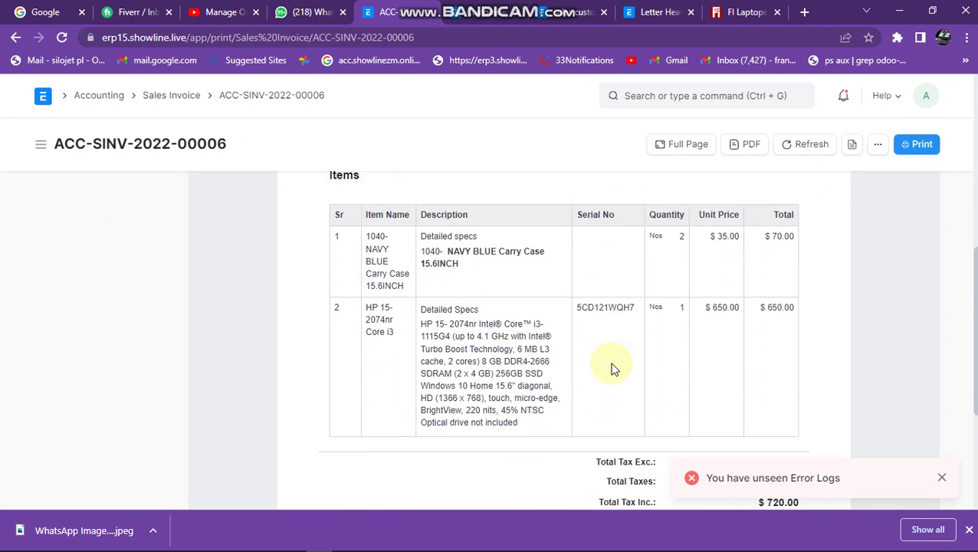
scroll(612, 369, "down", 1)
scroll(620, 368, "up", 3)
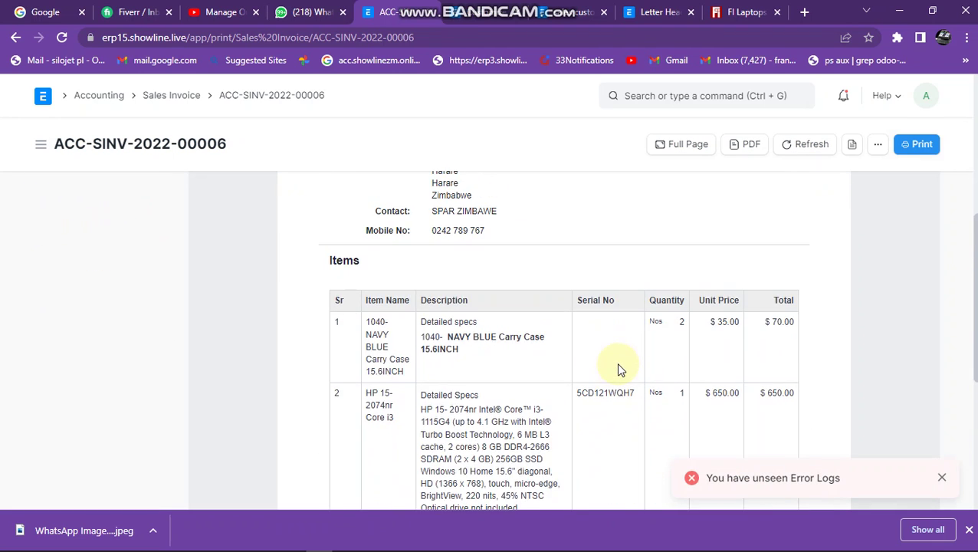
scroll(620, 370, "down", 1)
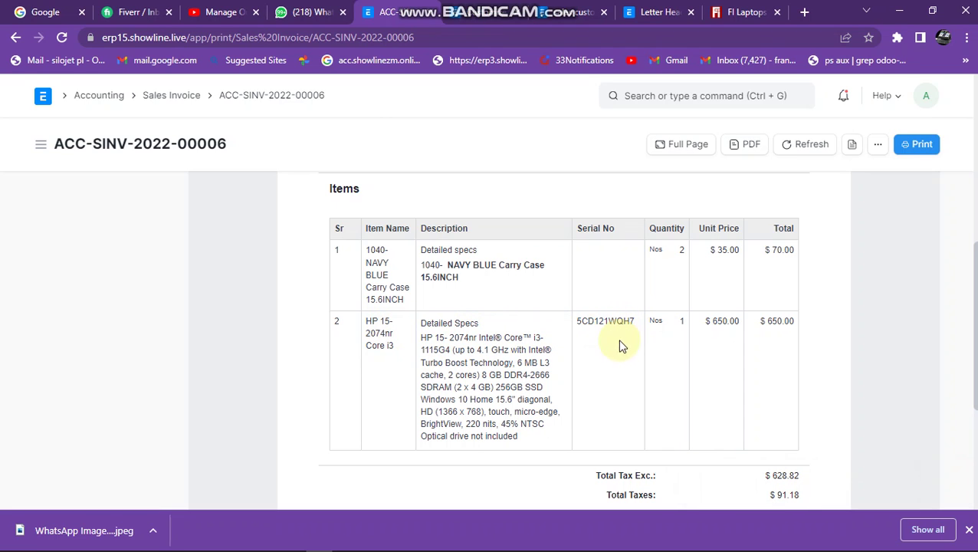
scroll(755, 351, "down", 2)
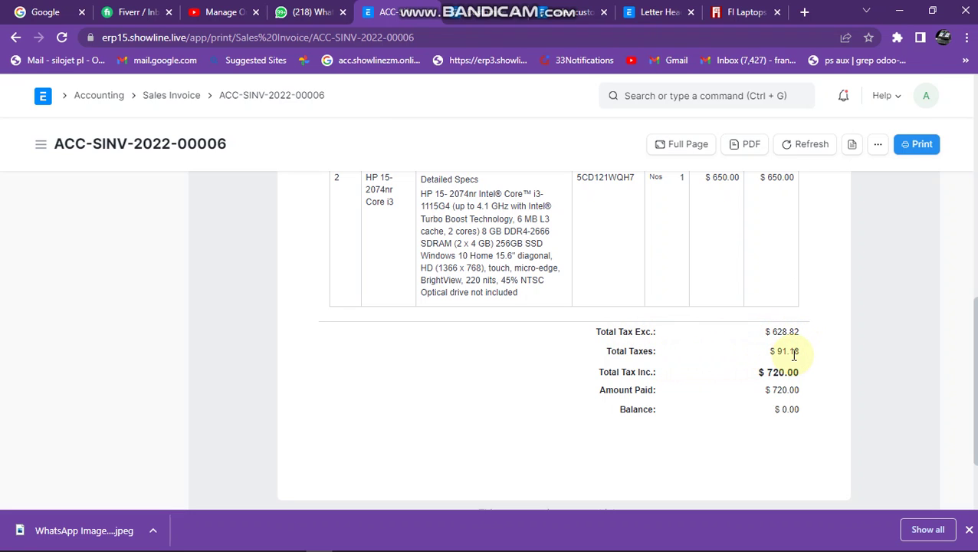
scroll(666, 391, "up", 10)
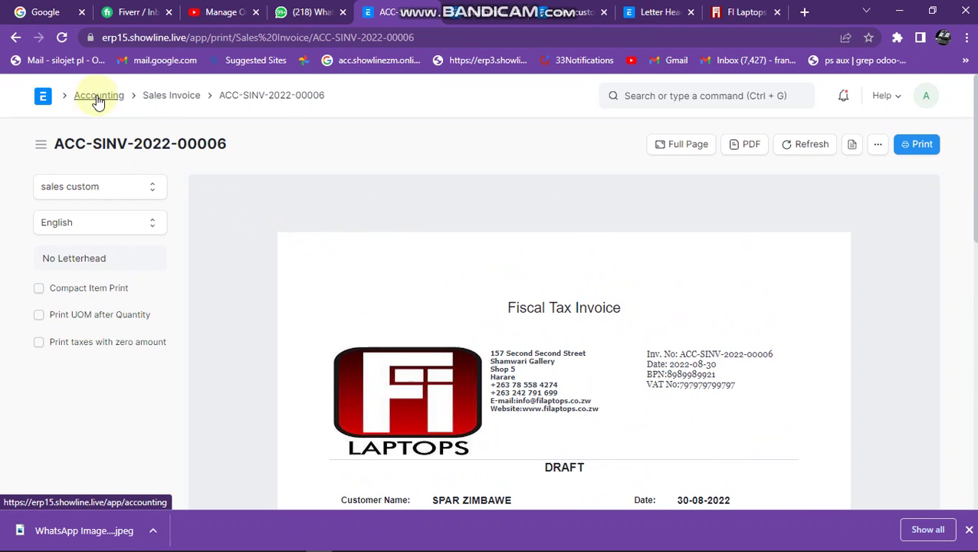
Return to the Sales Invoice list via the breadcrumb and add another new invoice.
left_click(175, 99)
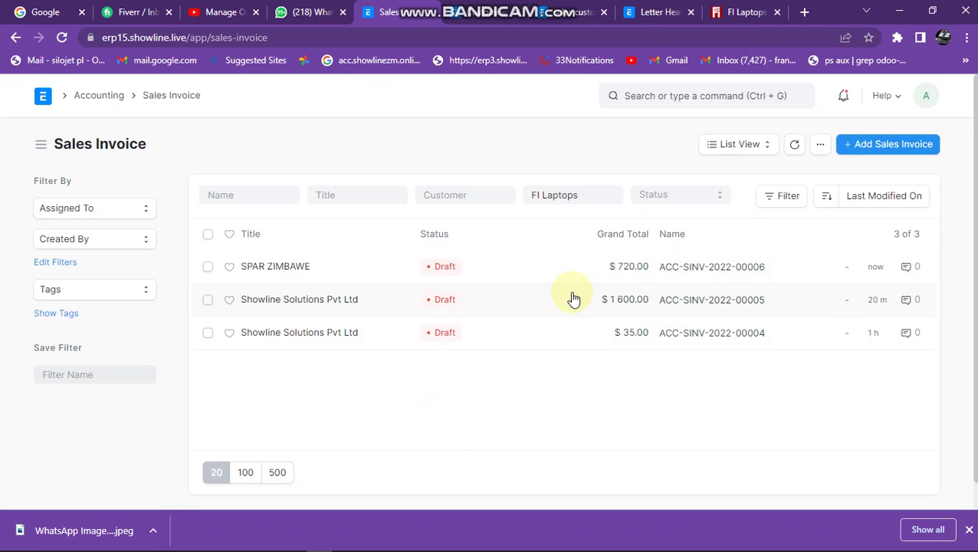
left_click(894, 148)
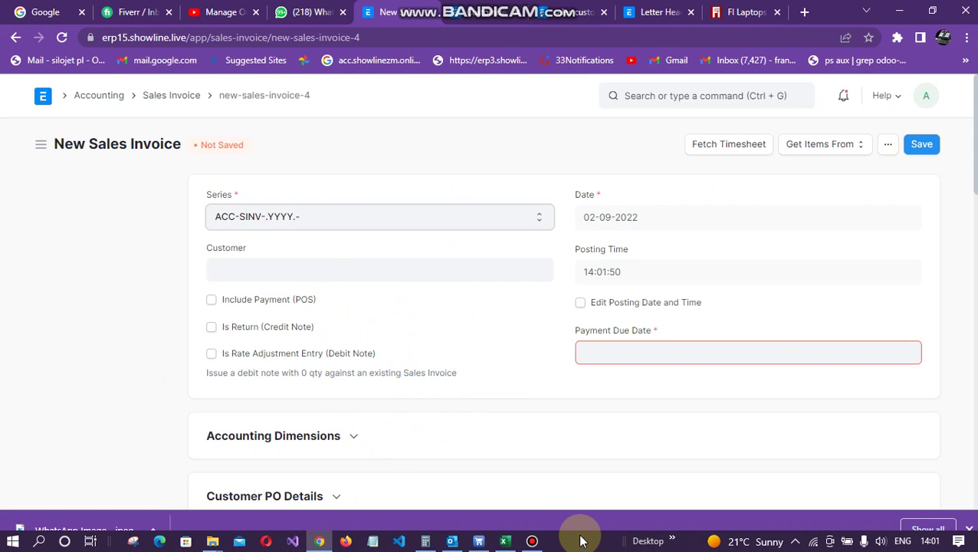
left_click(531, 546)
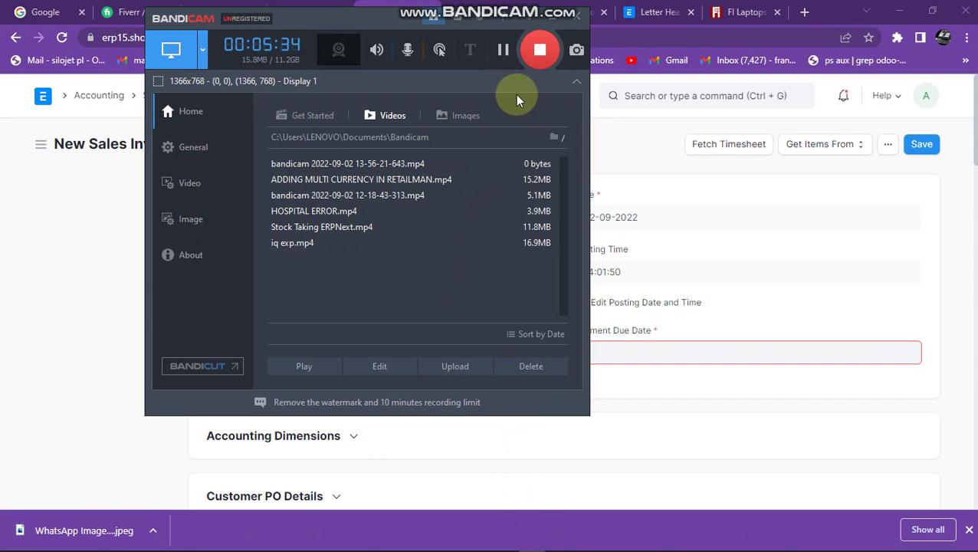